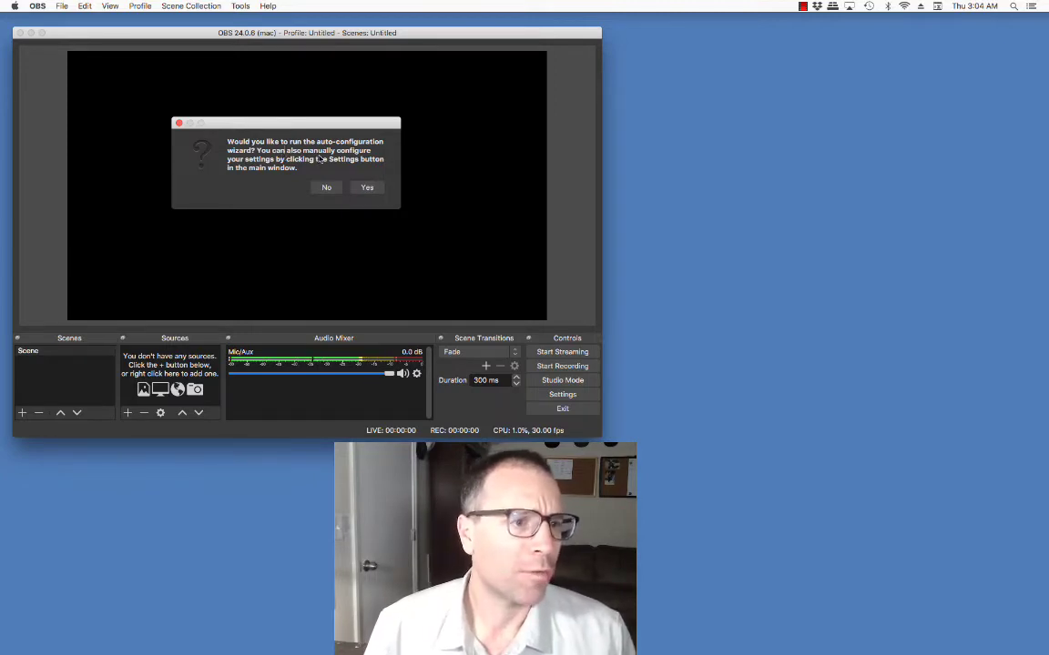
Run the auto-configuration wizard for streaming, keeping the 1920x1080 canvas and prefer-60 FPS
left_click(368, 188)
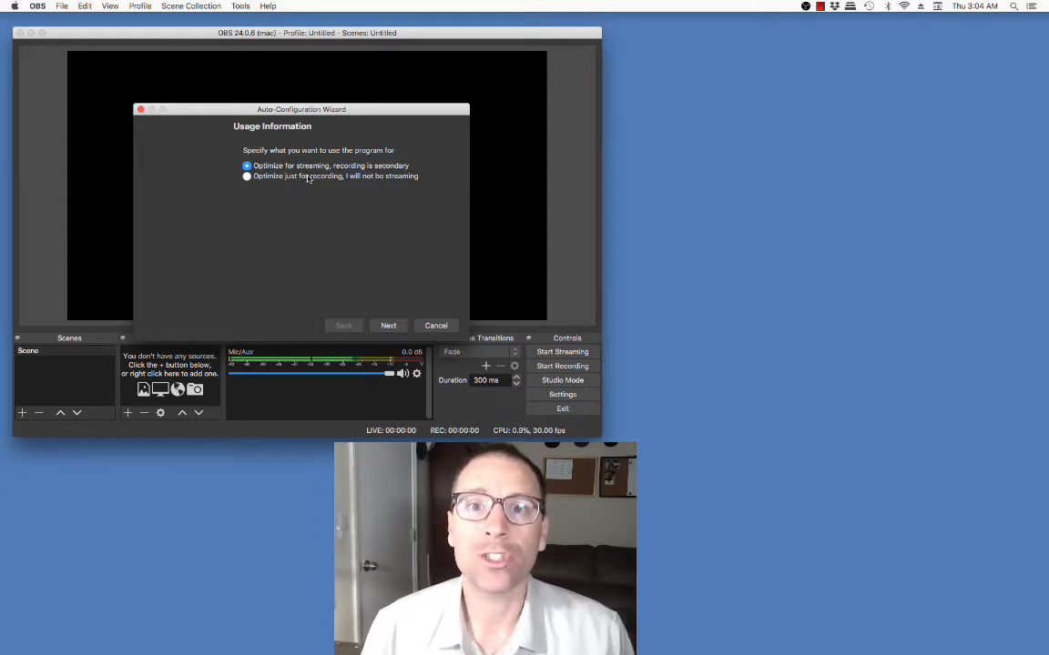
left_click(393, 326)
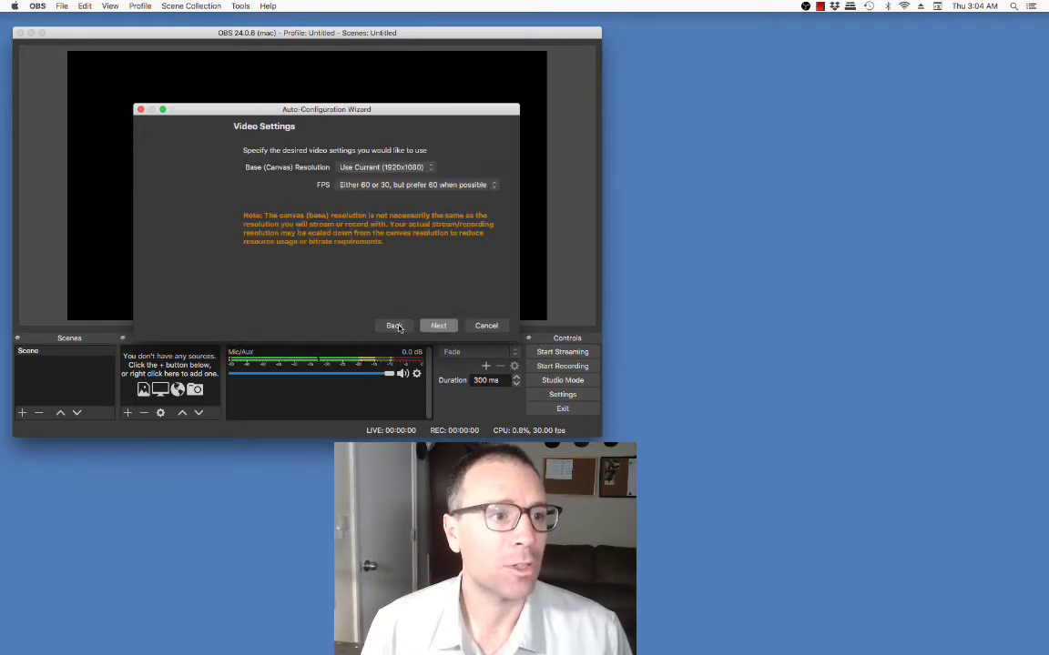
left_click(362, 169)
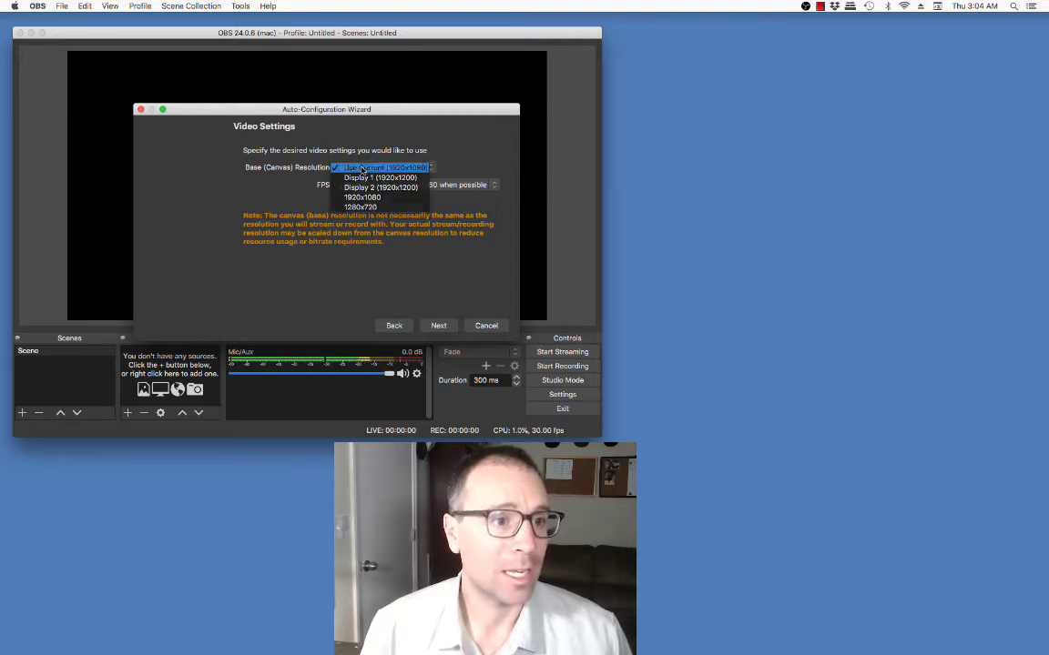
left_click(362, 169)
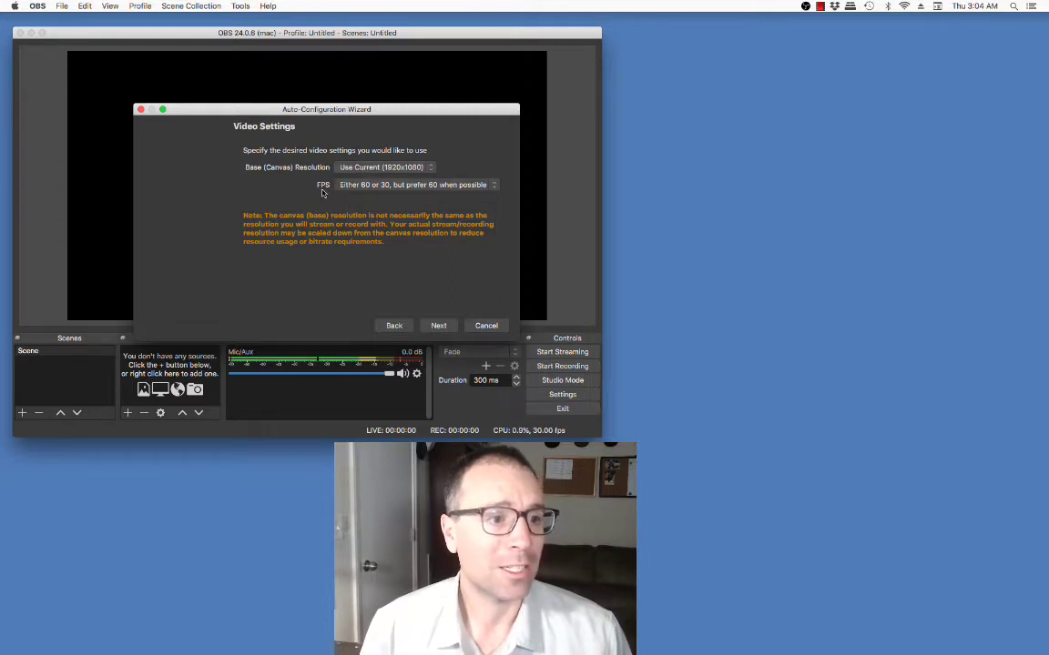
left_click(375, 192)
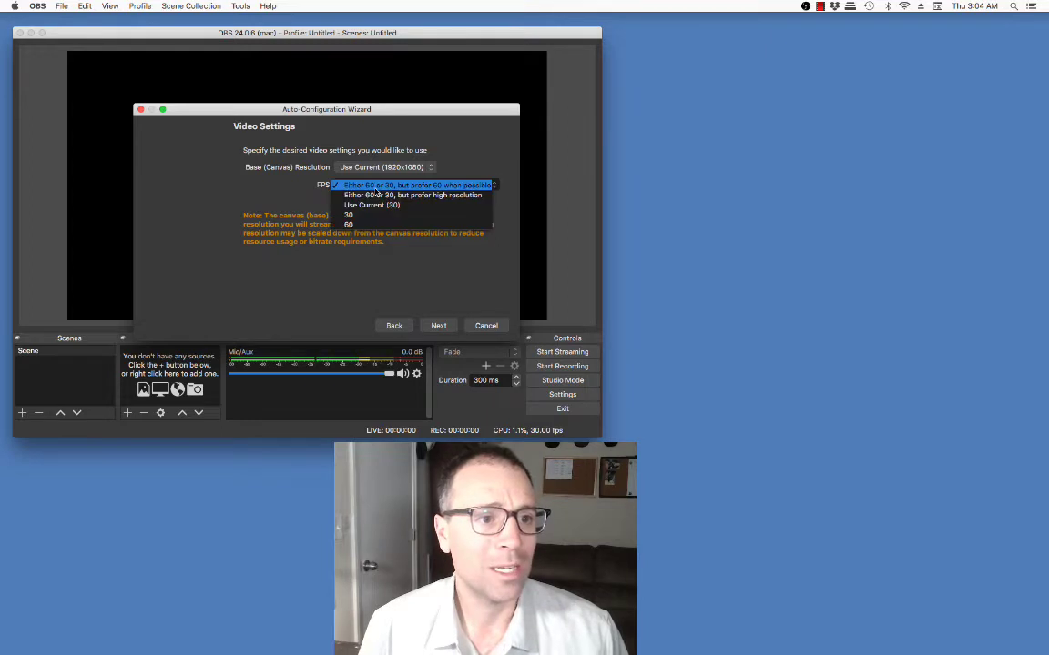
left_click(376, 192)
left_click(438, 326)
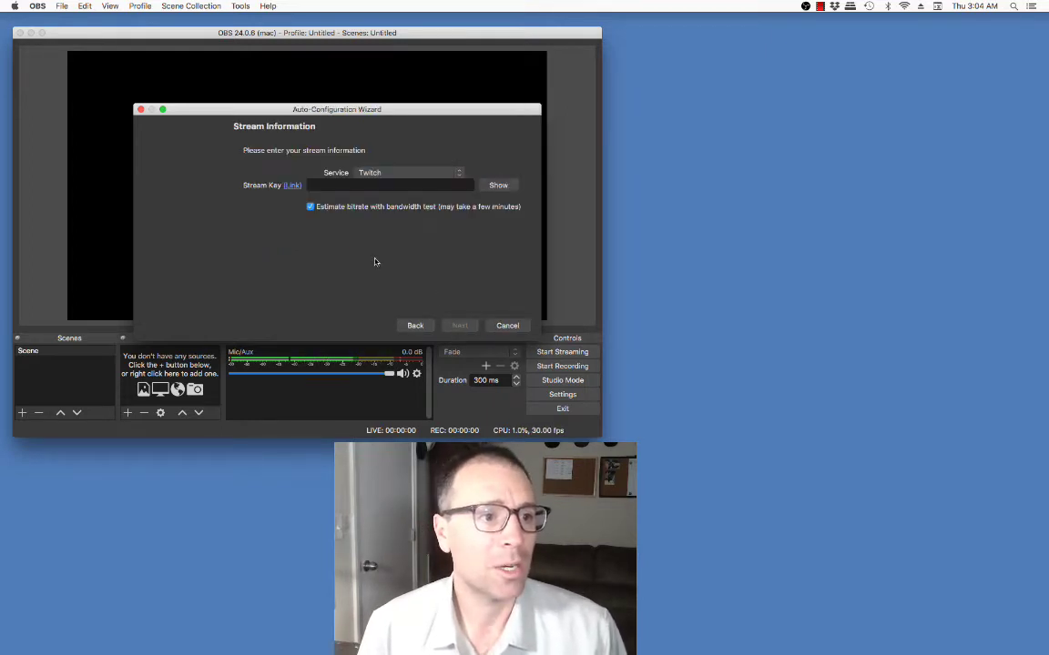
Set the wizard's streaming service to YouTube / YouTube Gaming, then switch to Firefox
left_click_drag(342, 98, 290, 90)
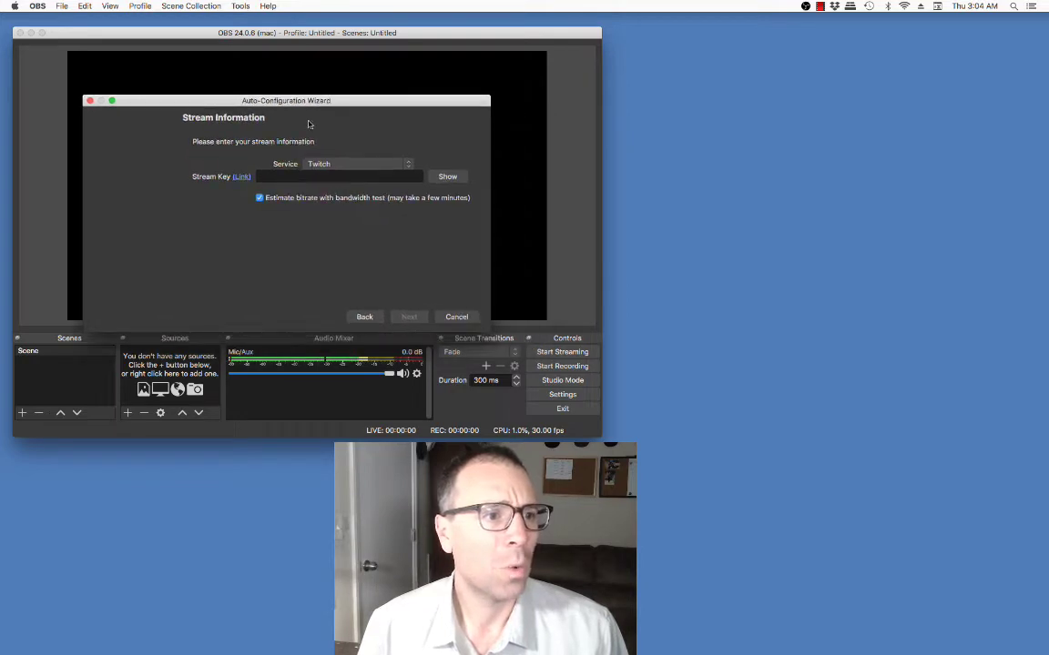
left_click(323, 162)
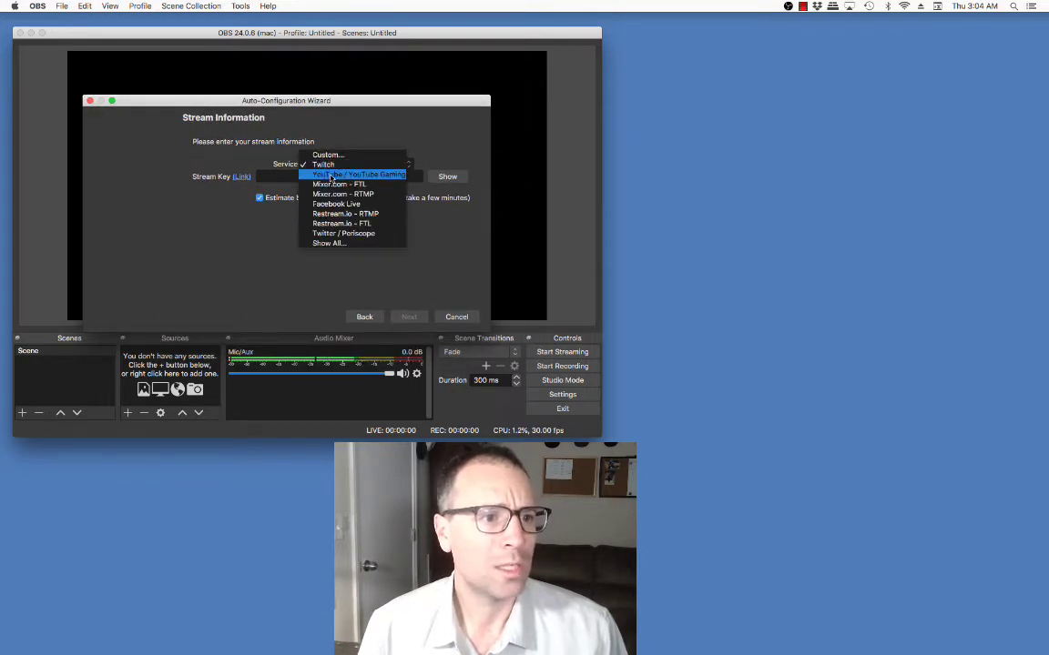
left_click(331, 176)
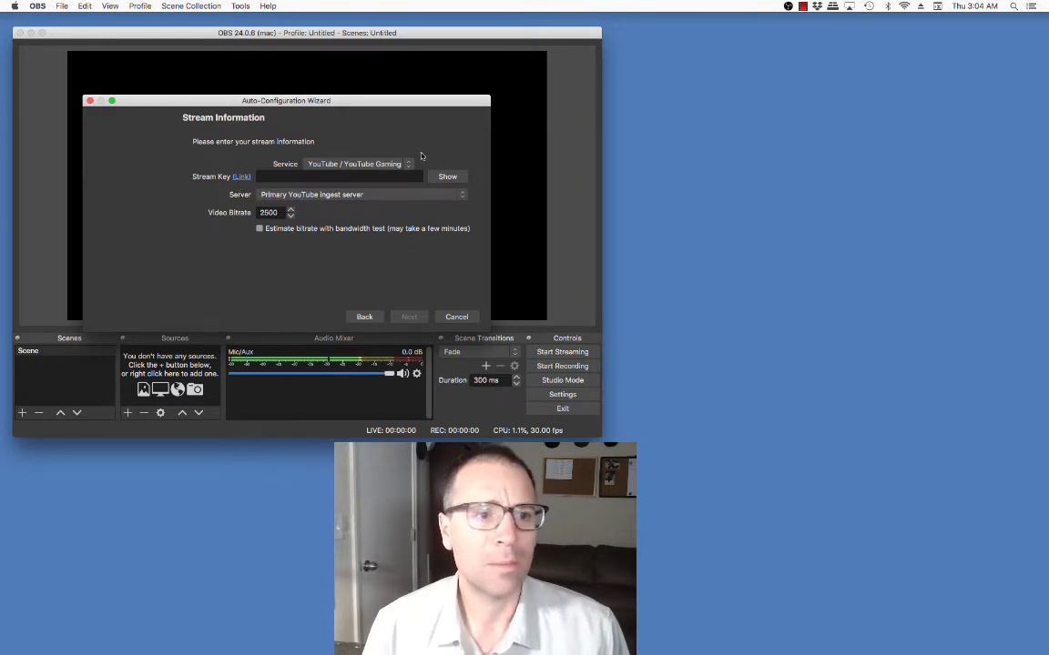
key("super+Tab")
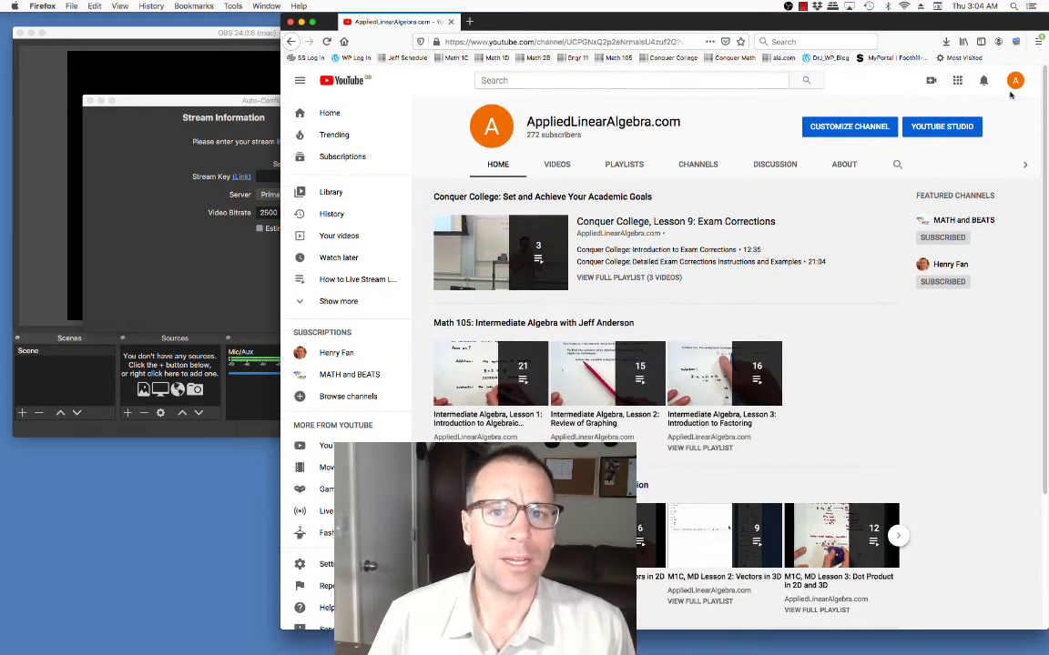
Create a YouTube live stream titled 'HomeLiveStream', marked not made for kids
left_click(931, 81)
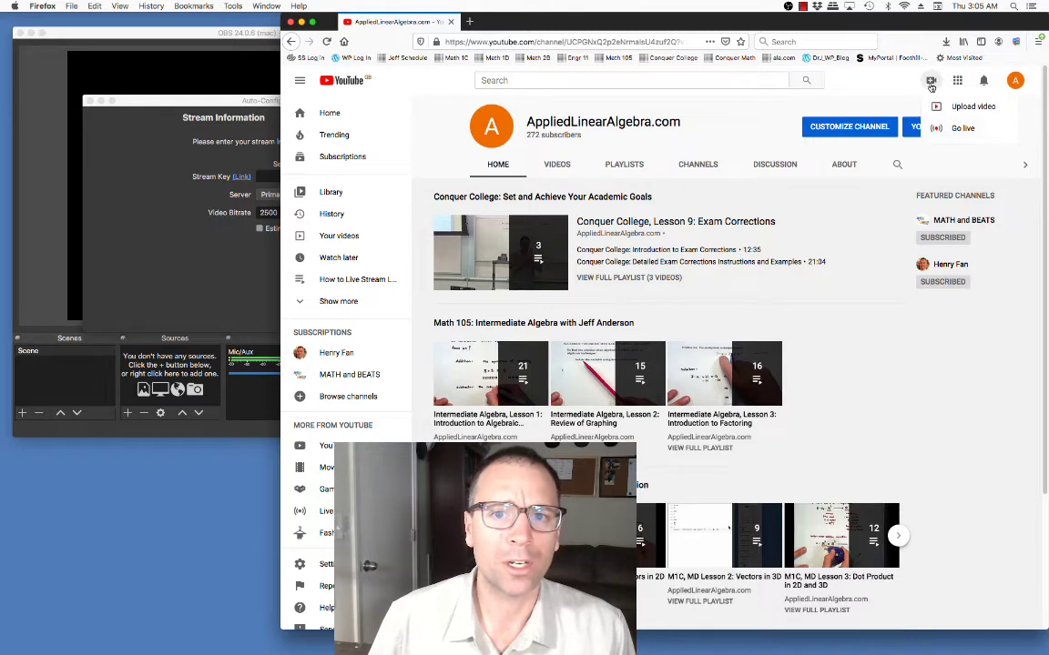
left_click(947, 129)
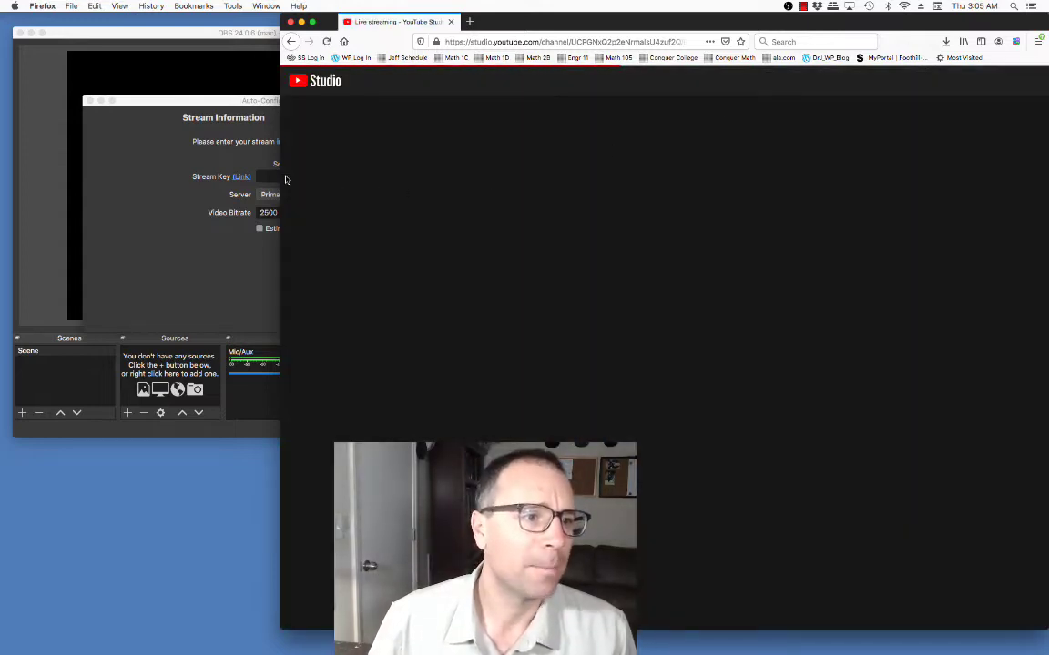
left_click_drag(285, 179, 544, 179)
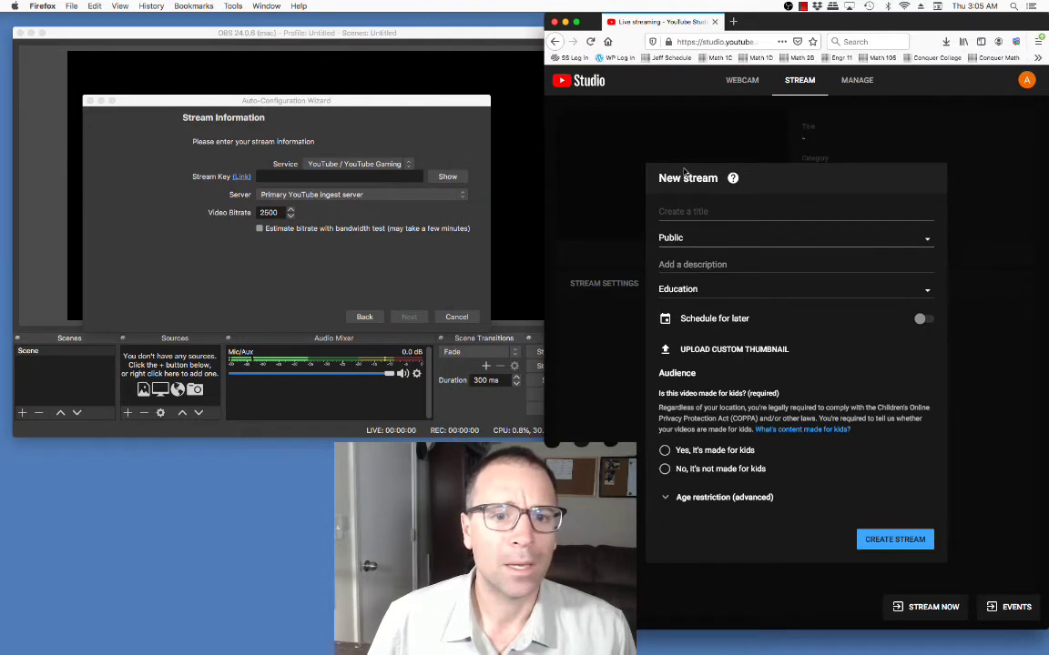
left_click(686, 211)
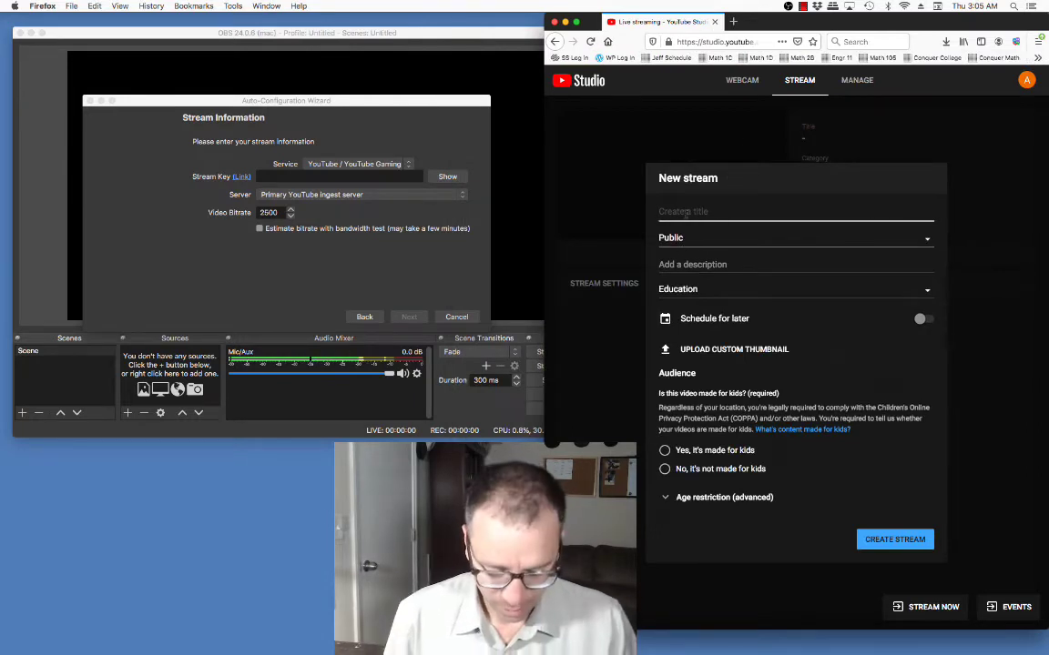
type("Home")
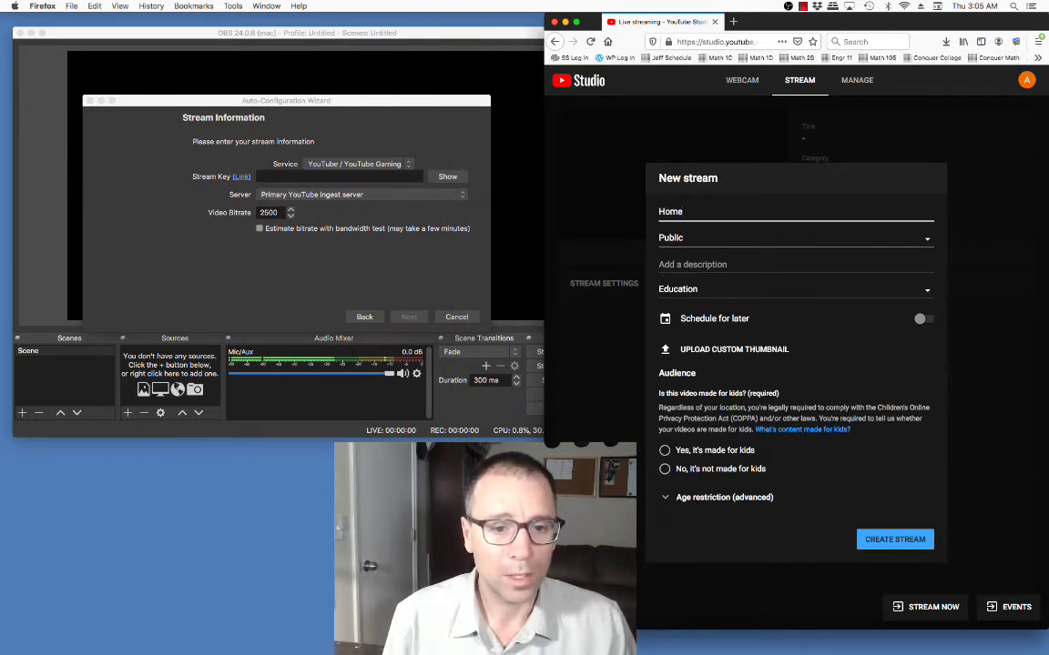
type("LiveStream")
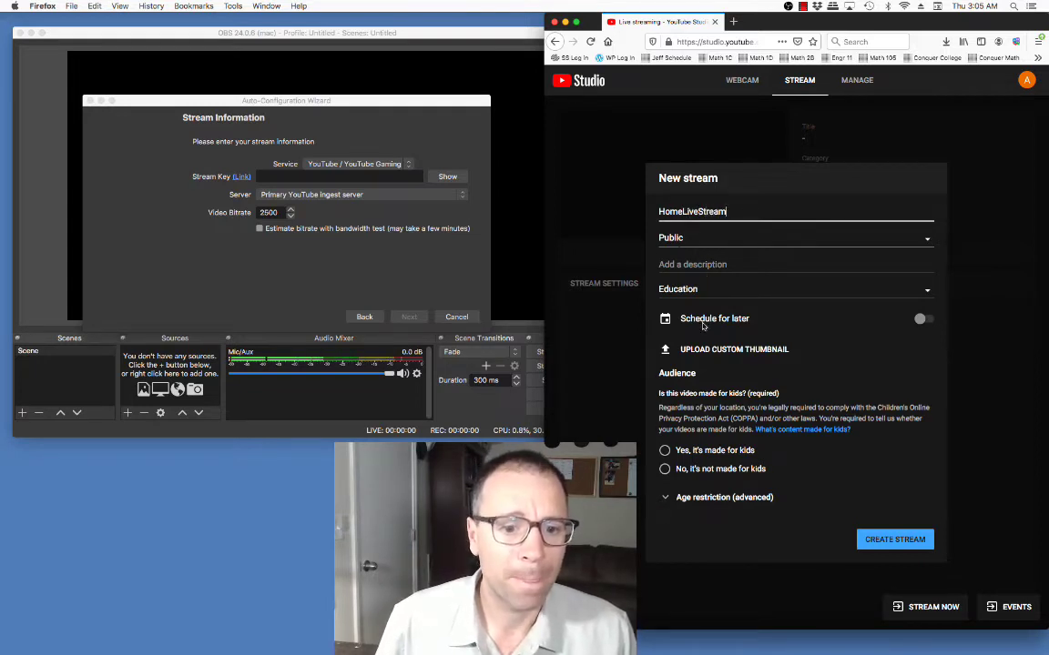
left_click(670, 469)
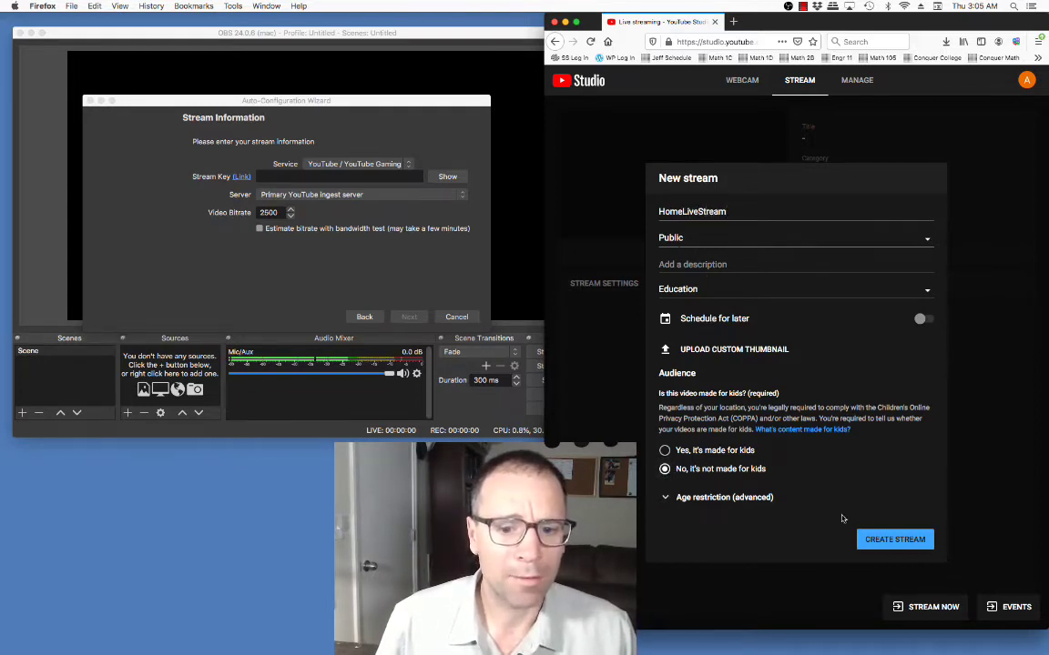
left_click(879, 542)
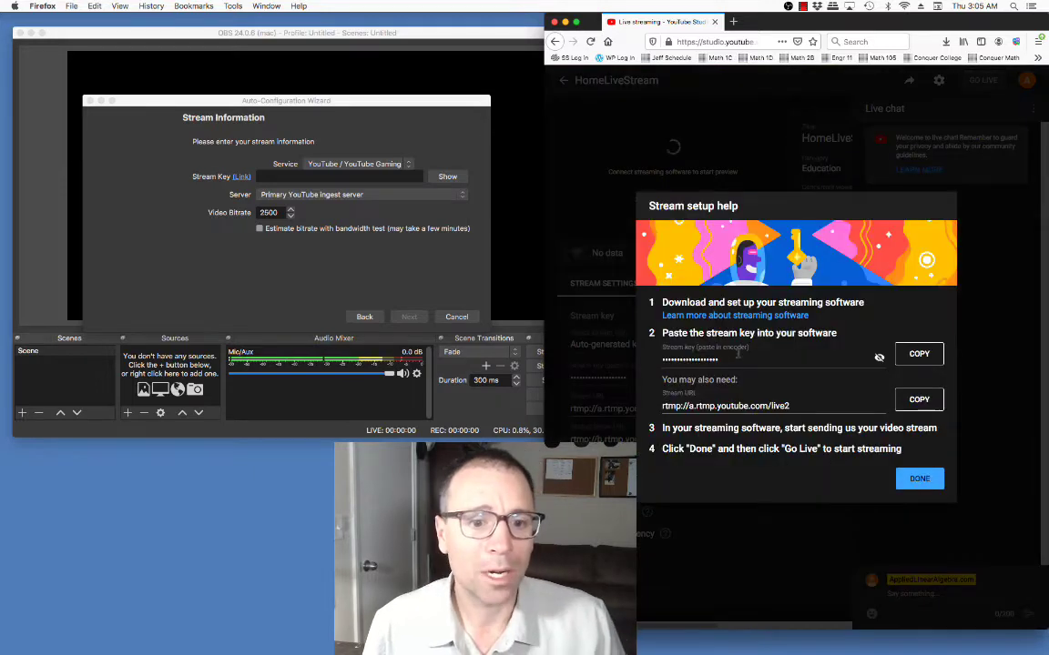
Copy the stream key from YouTube Studio's Stream setup help and return to the OBS wizard
left_click(732, 358)
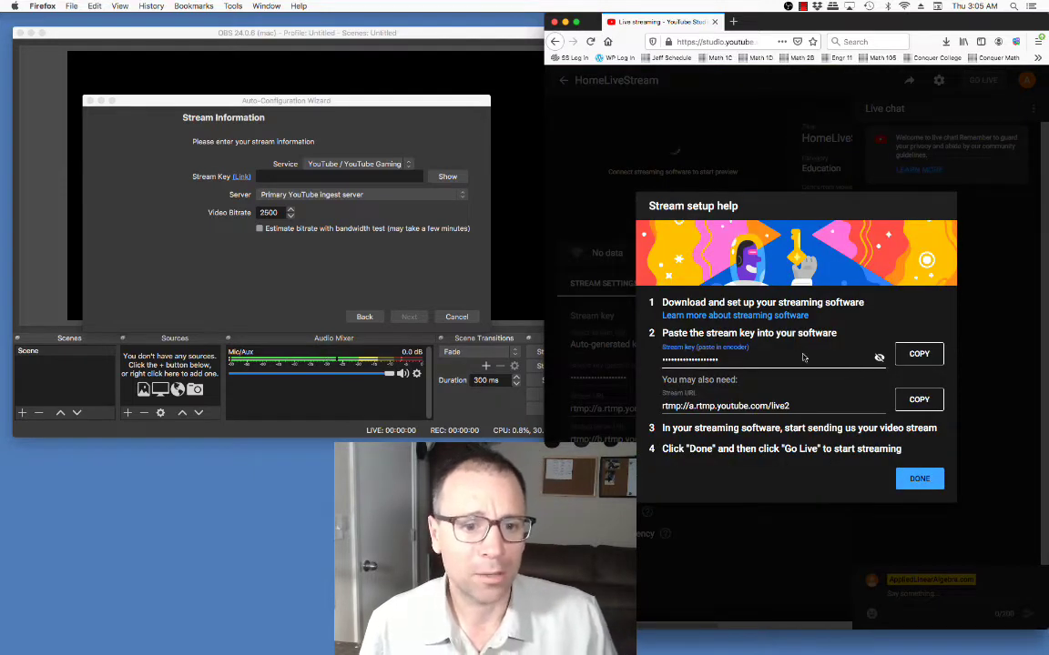
left_click(903, 356)
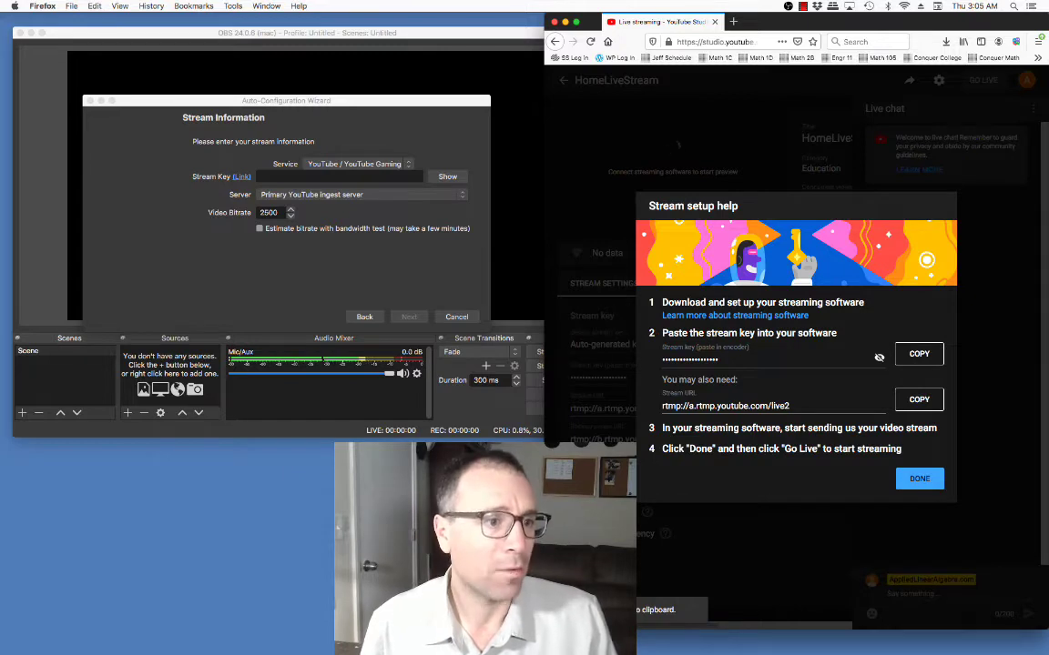
left_click(355, 176)
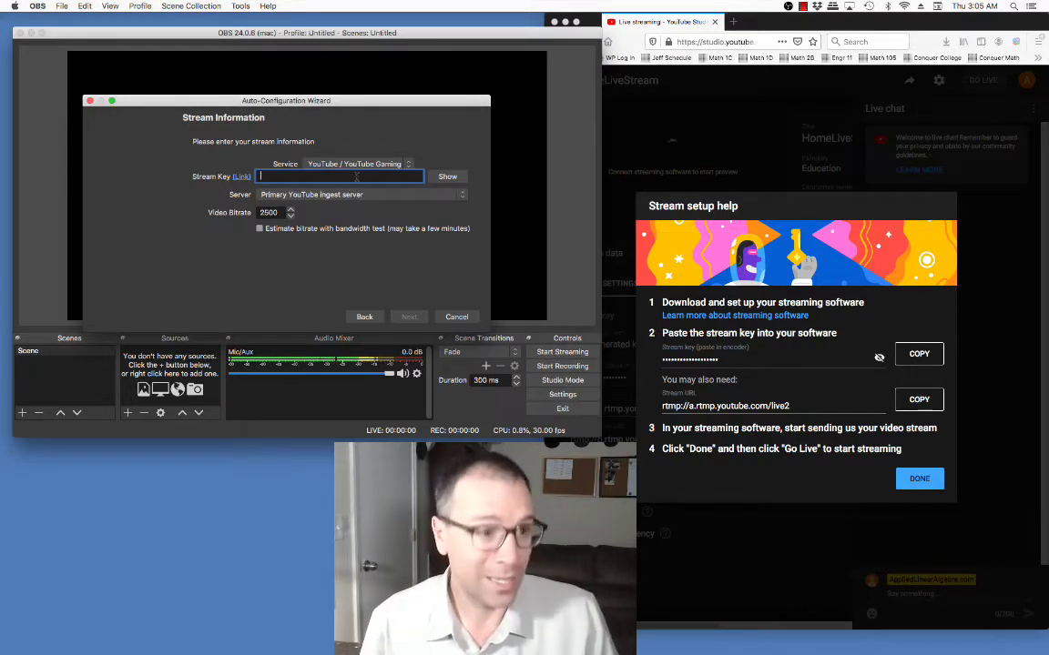
Paste the stream key, run the test, and apply 2500 bitrate, 1151x647 output, 60 FPS
key("super+v")
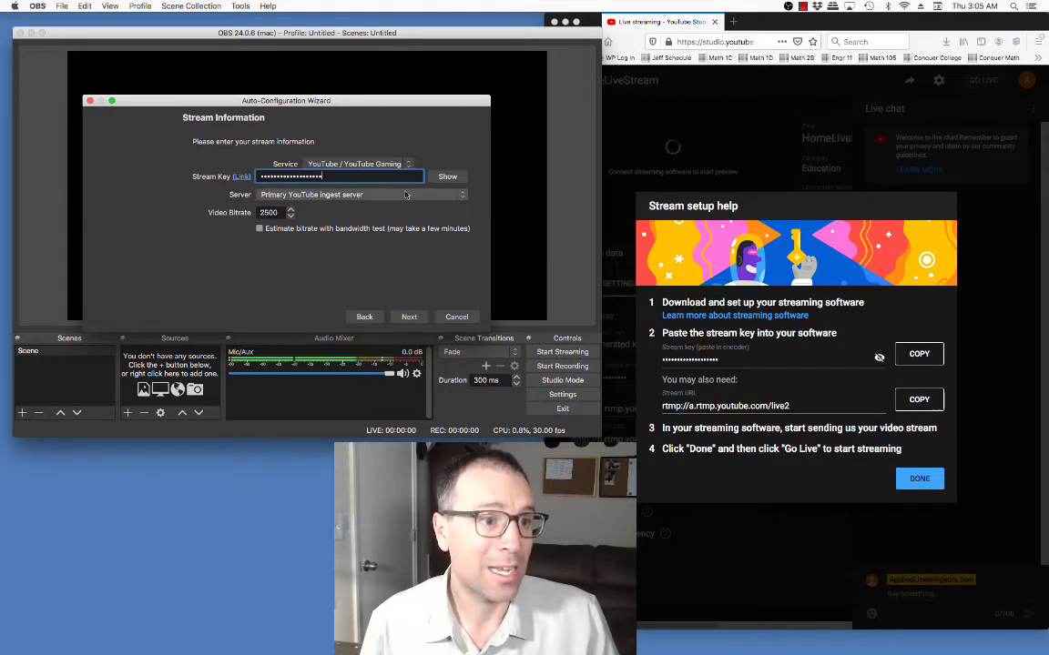
left_click(409, 318)
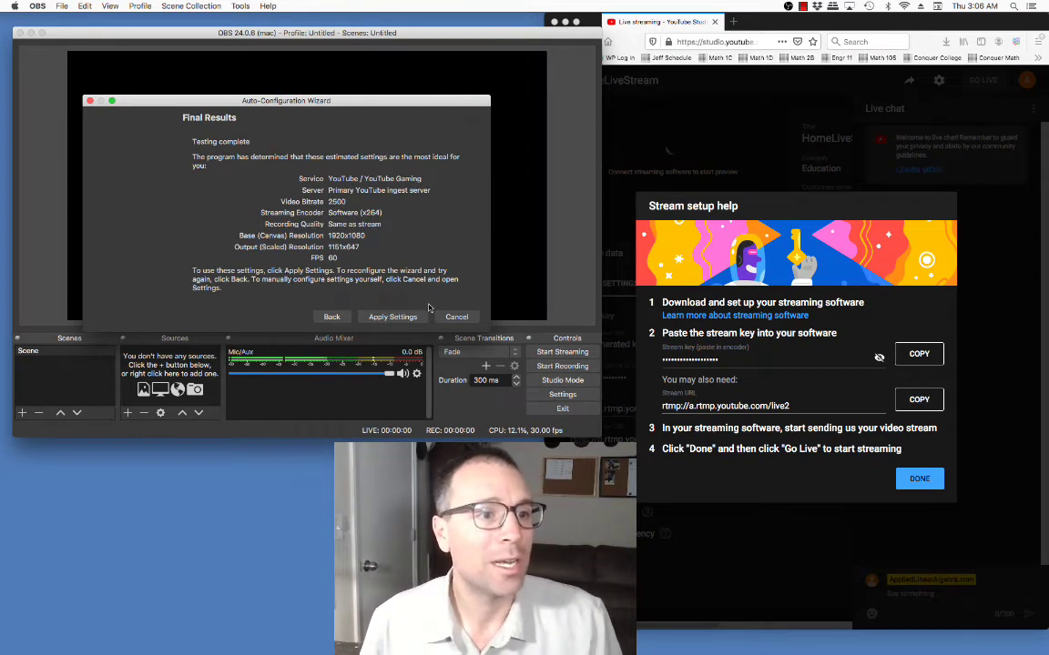
left_click(403, 319)
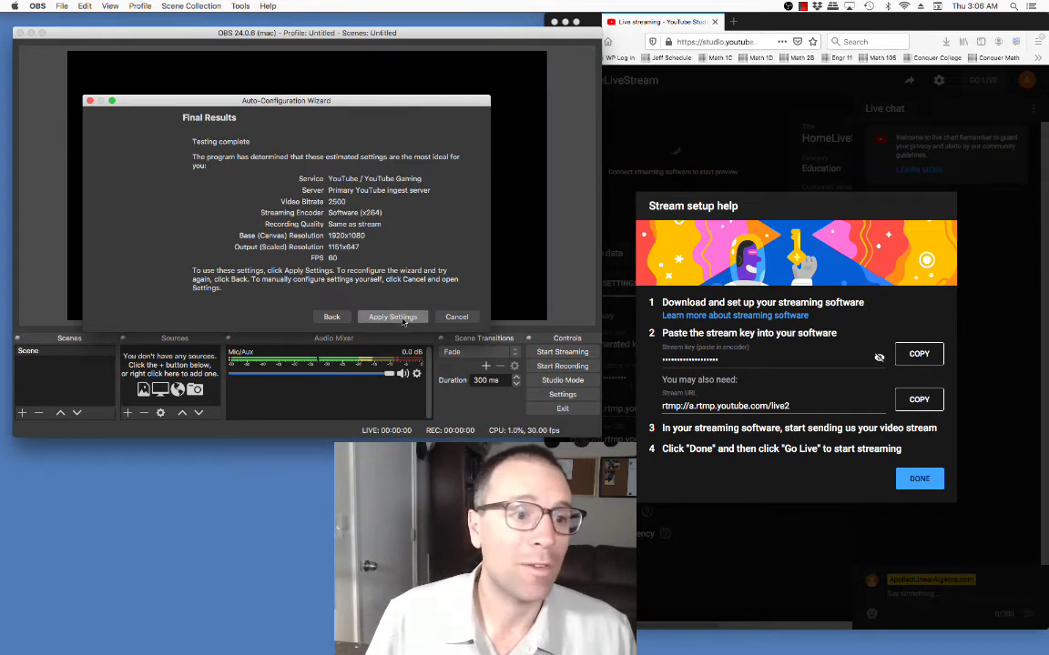
left_click(403, 319)
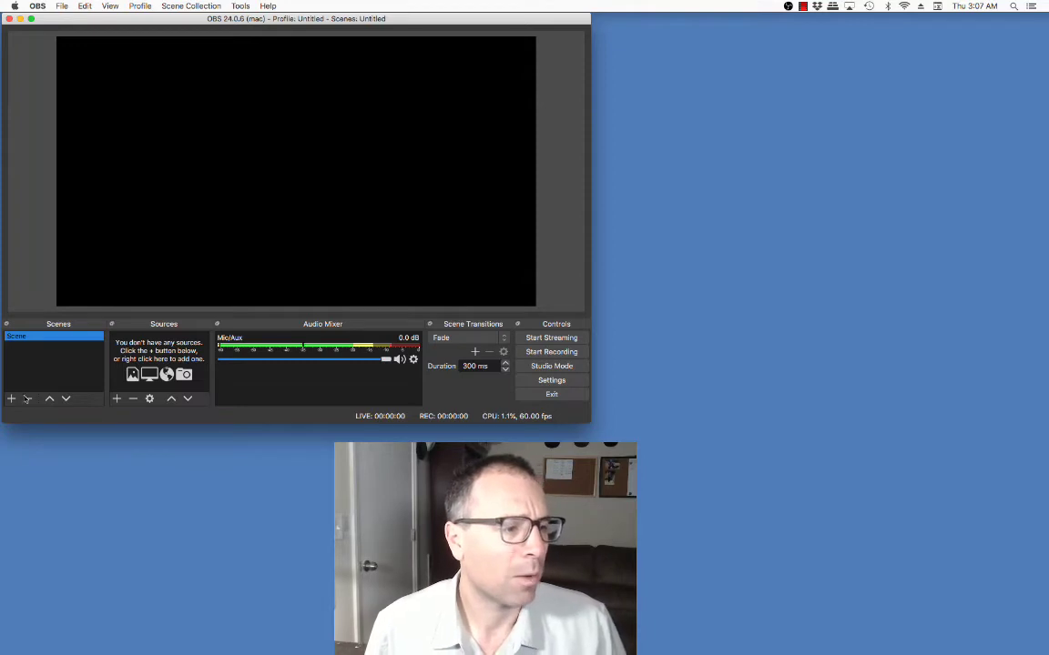
Rename the default scene to 'HomeLiveStream'
right_click(27, 341)
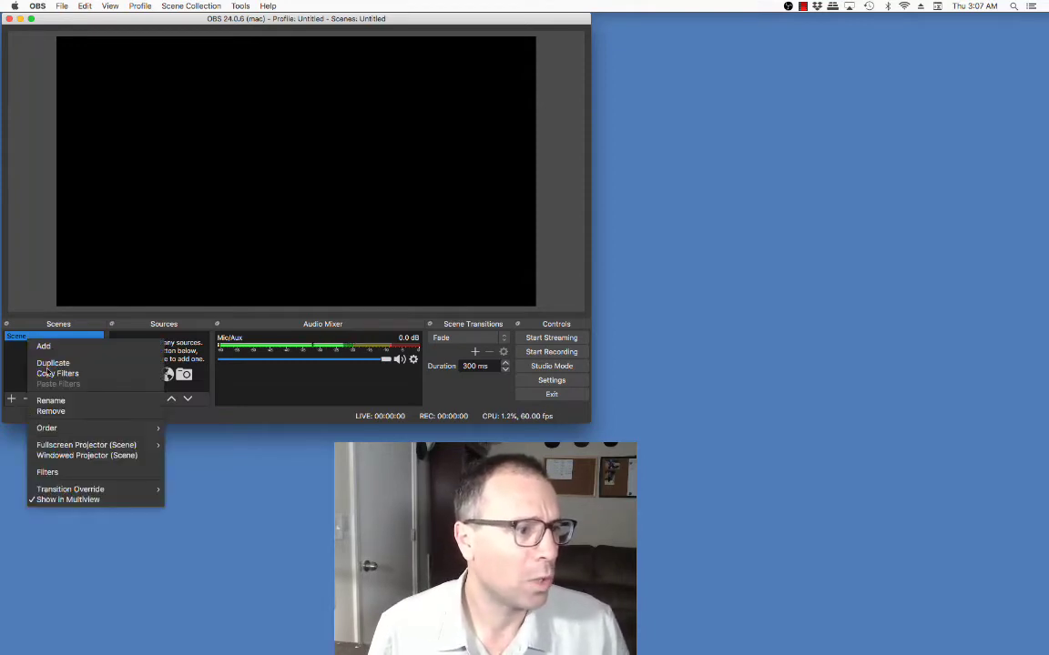
left_click(52, 401)
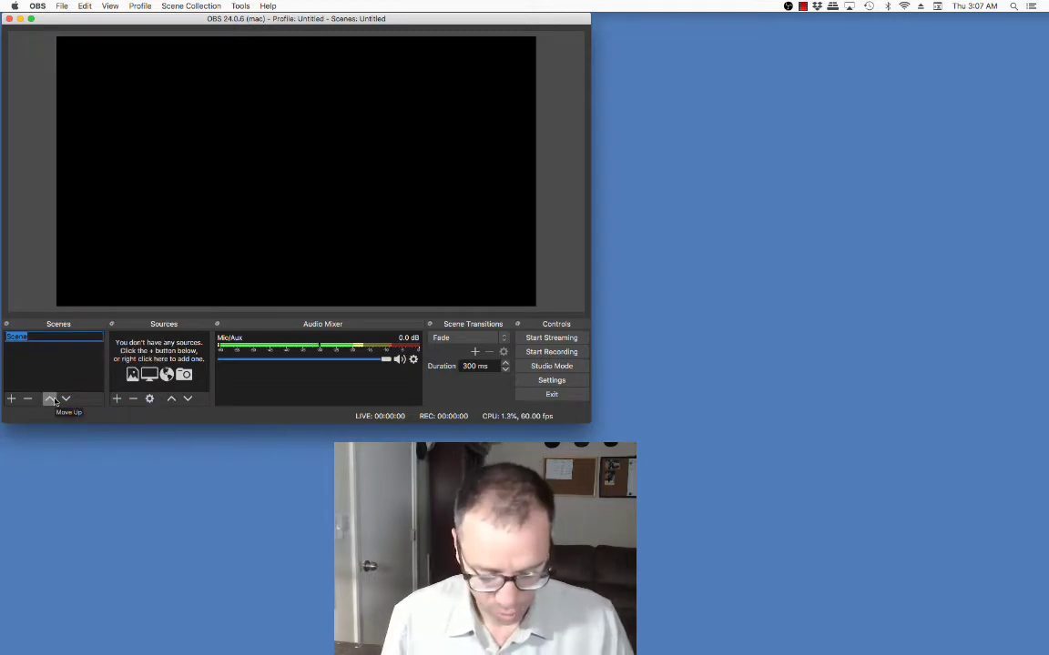
type("HomeLiveStream")
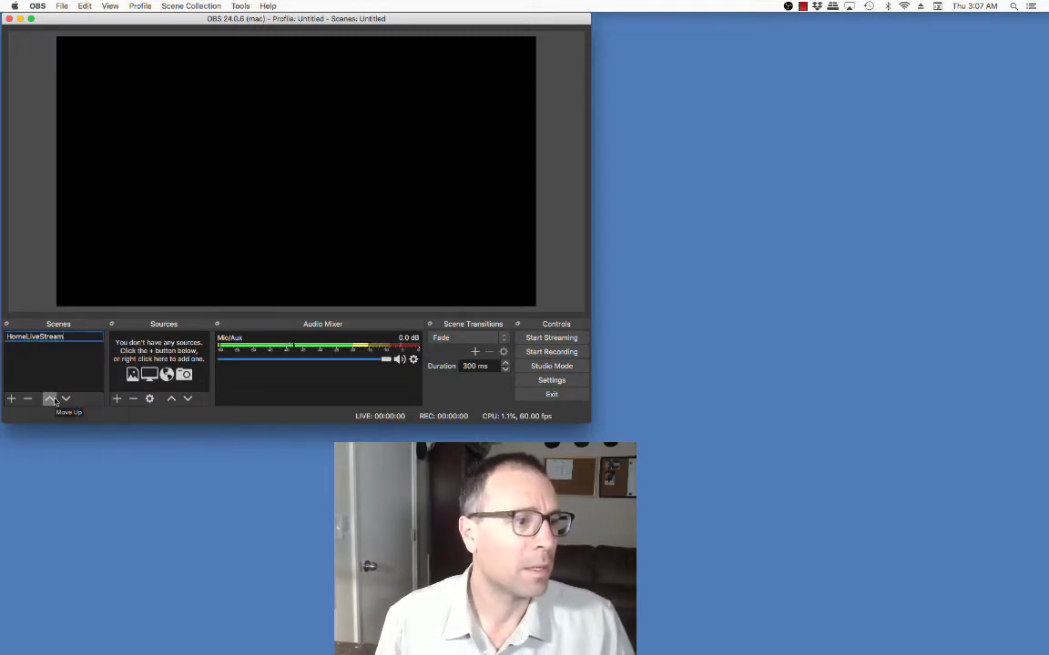
key("Return")
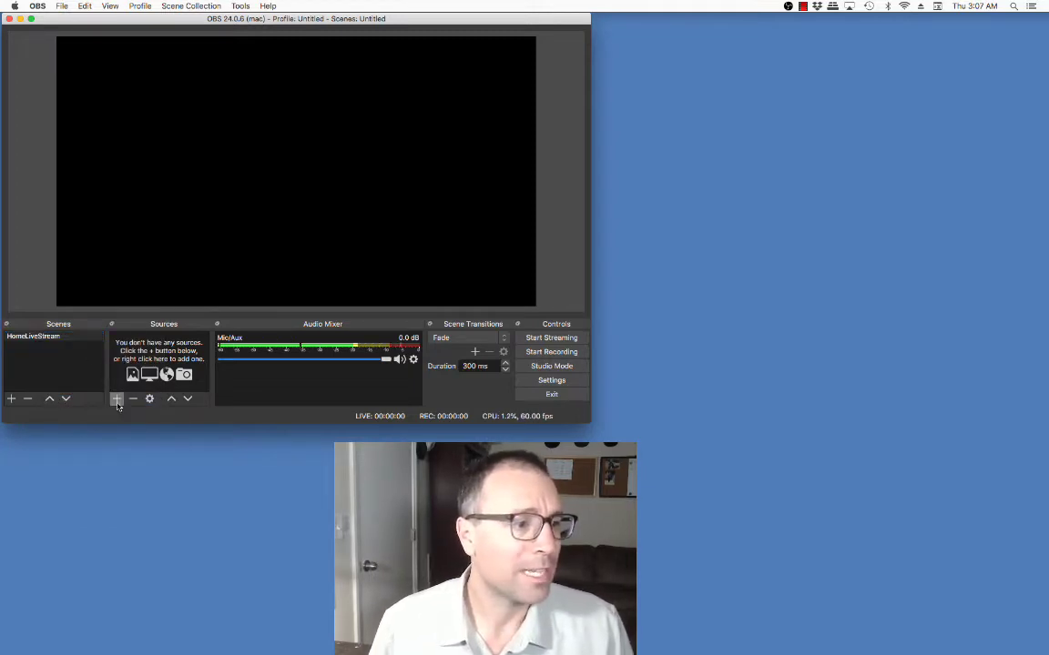
Add an Audio Input Capture source named Samson using the Samson C03U microphone
left_click(118, 403)
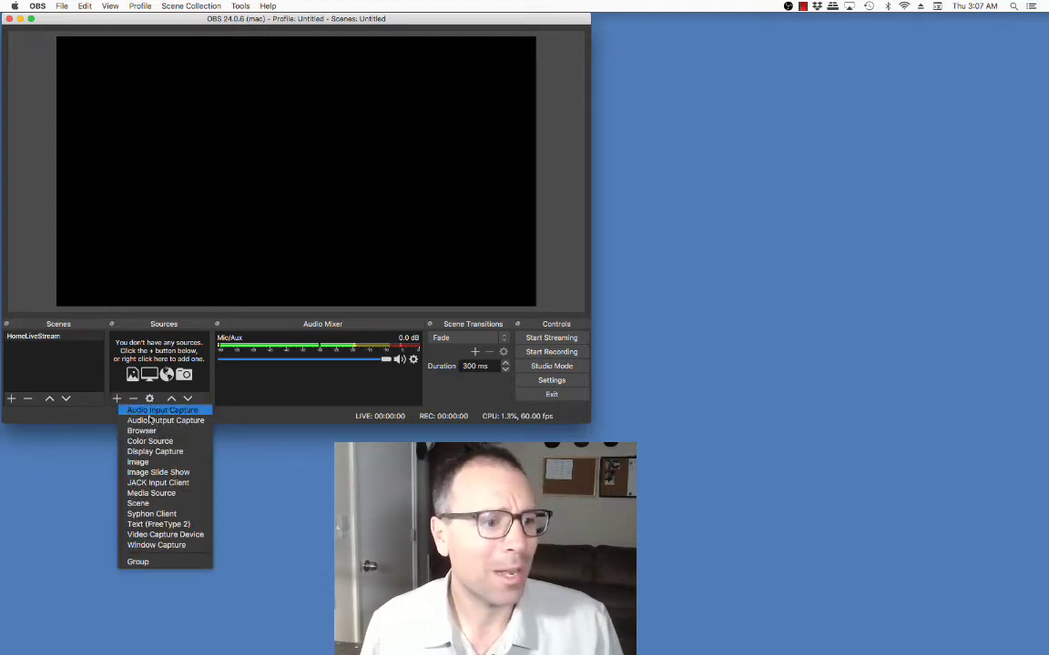
left_click(188, 407)
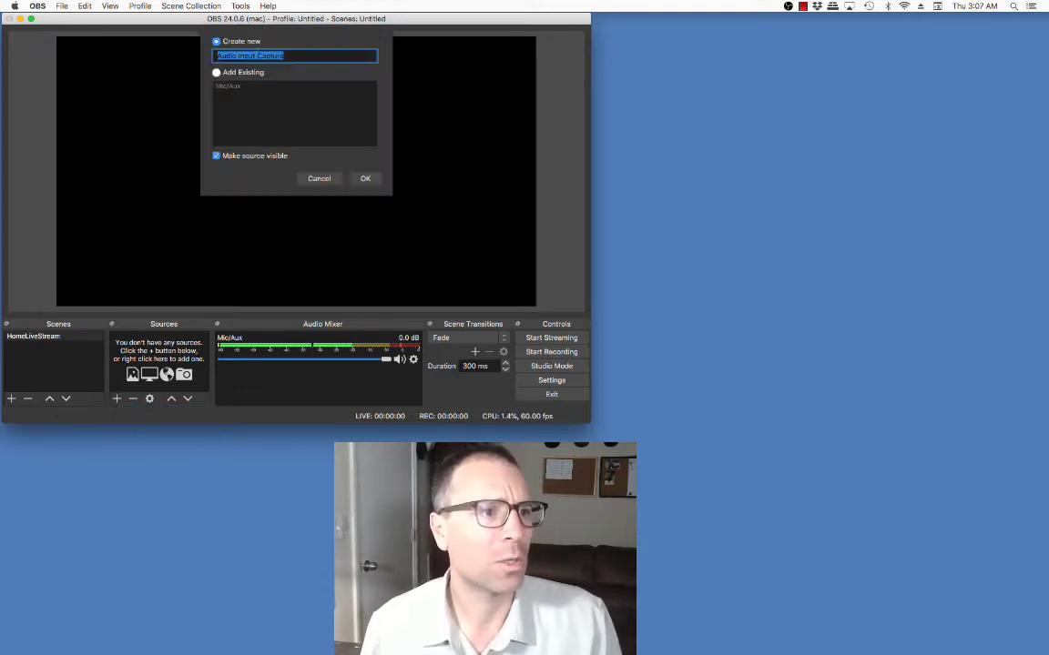
type("Smal")
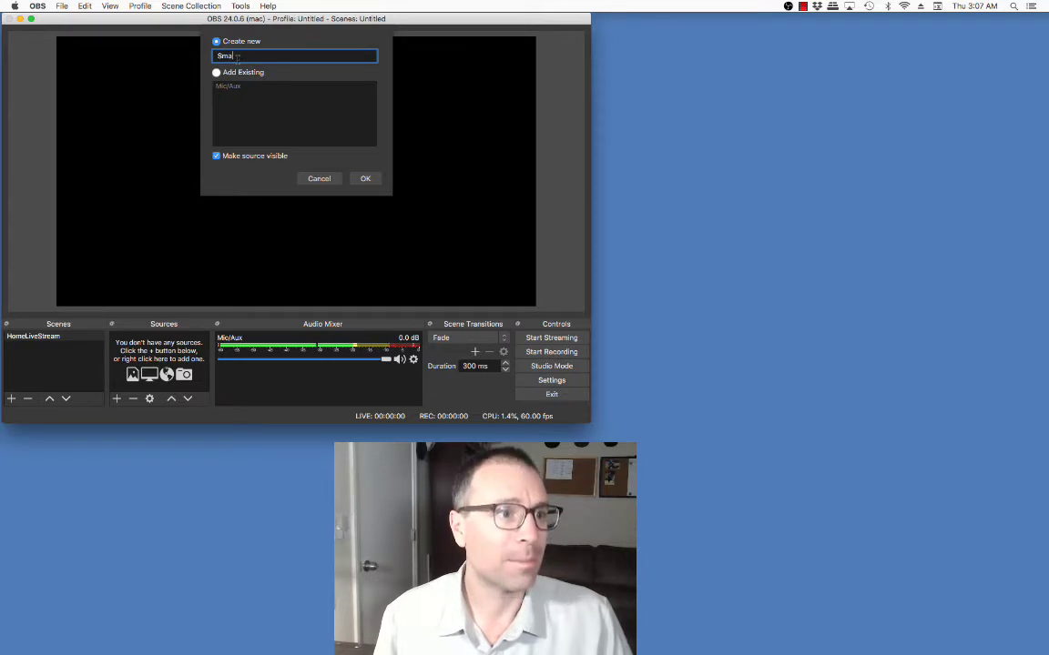
type("mson")
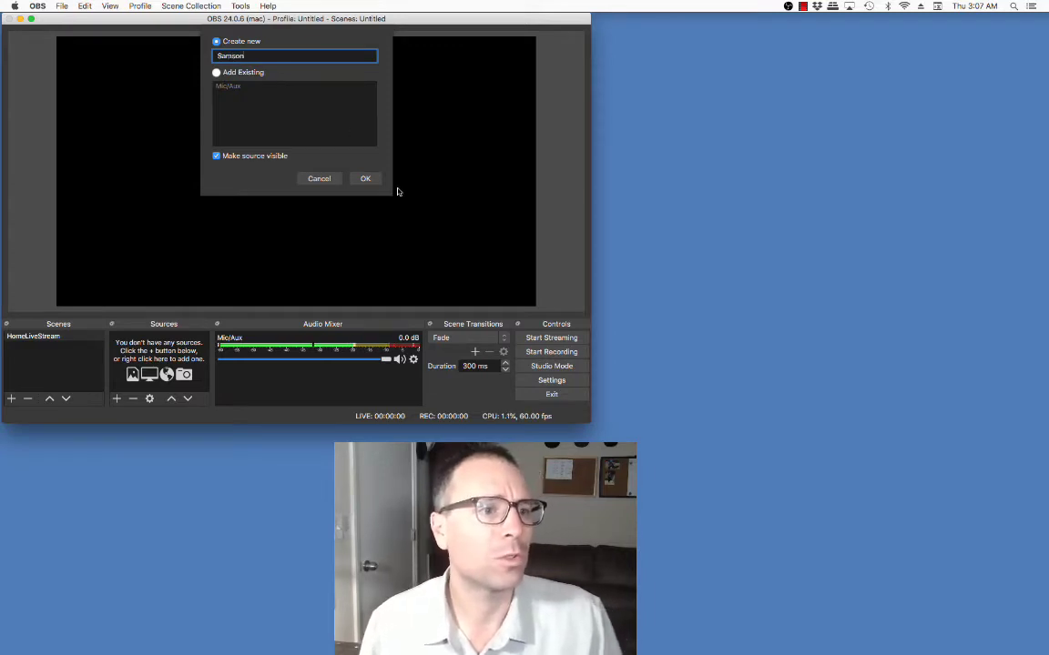
left_click(367, 180)
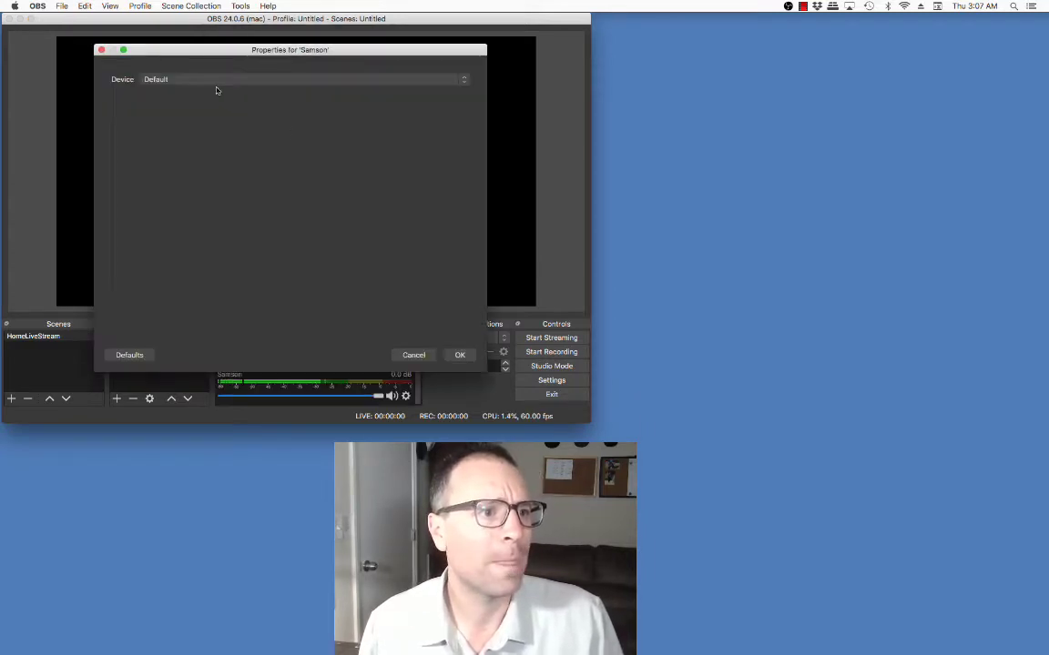
left_click(208, 81)
left_click(220, 93)
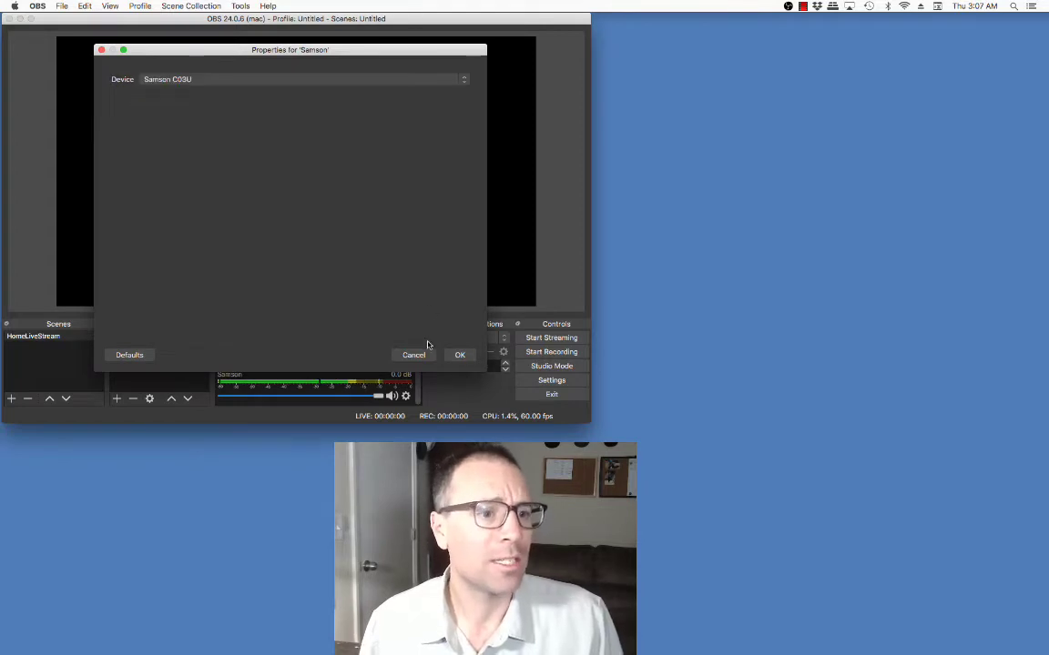
left_click(460, 356)
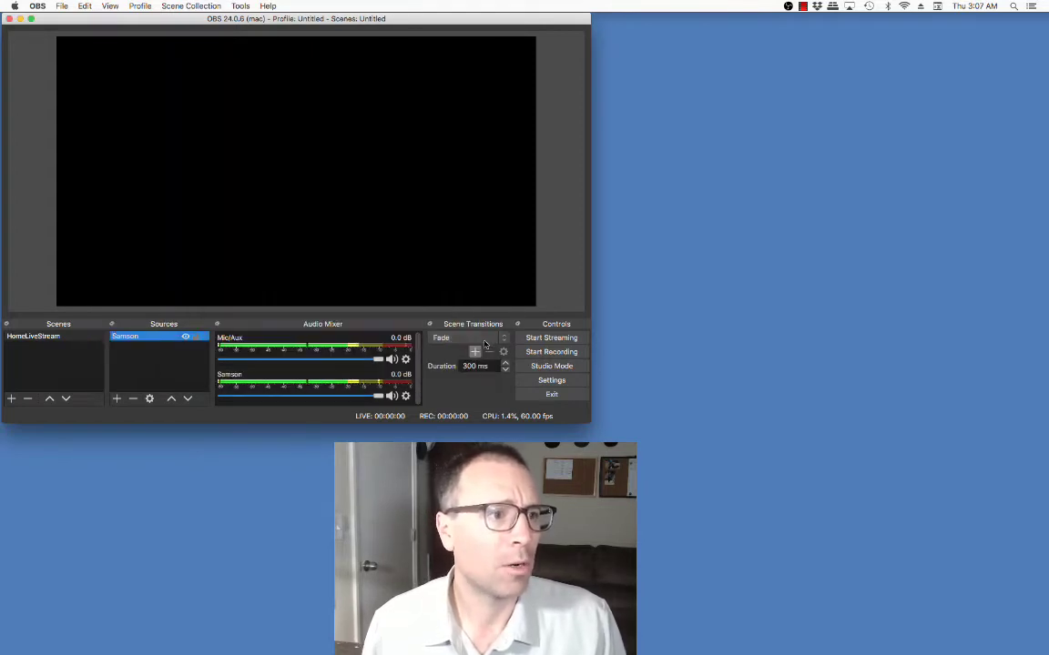
left_click(116, 399)
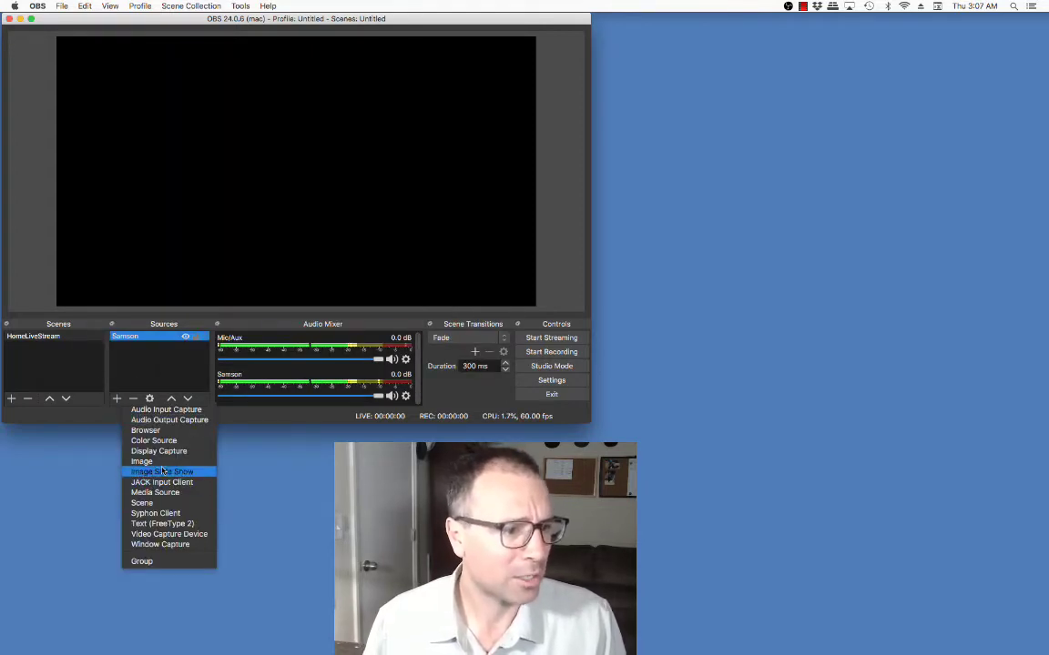
Add a Display Capture source named LeftMonitor capturing display 1 with crop set to None
left_click(160, 450)
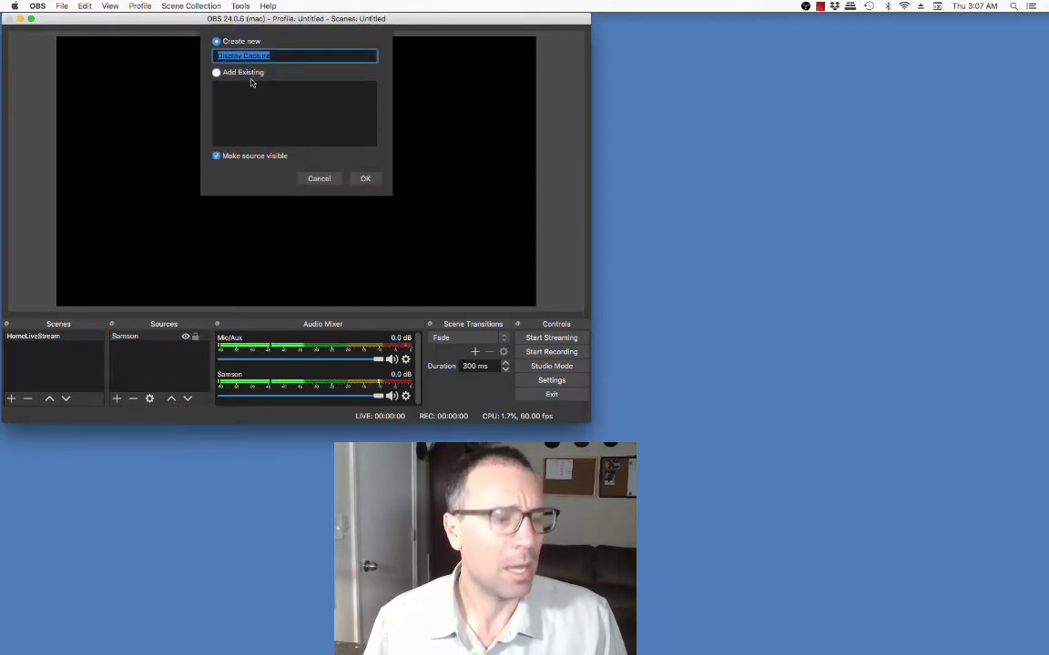
type("Left")
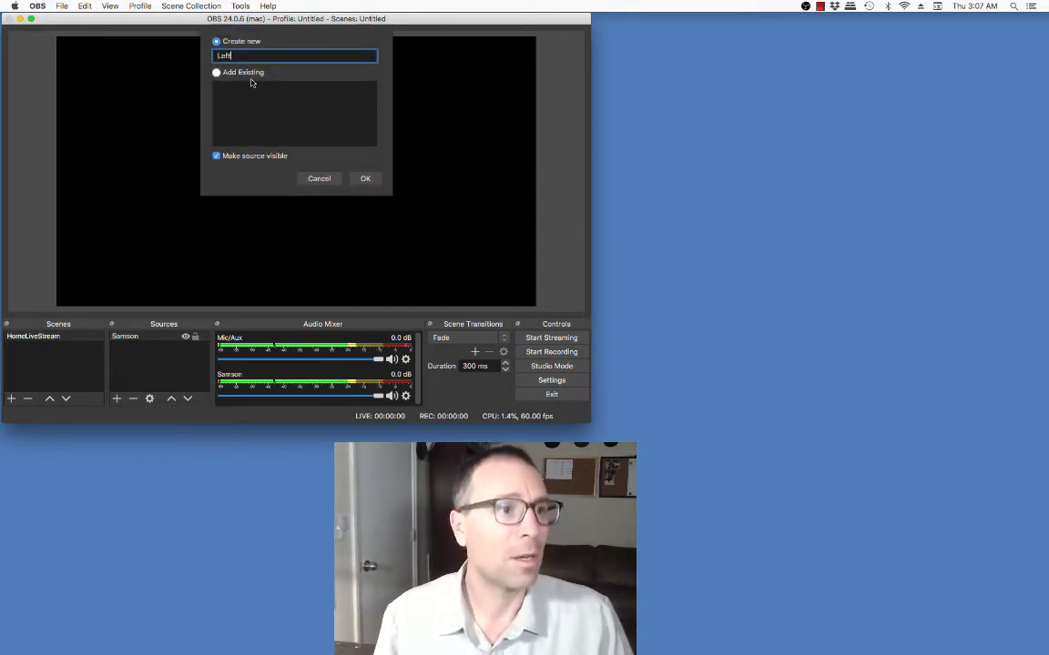
type("Monitor")
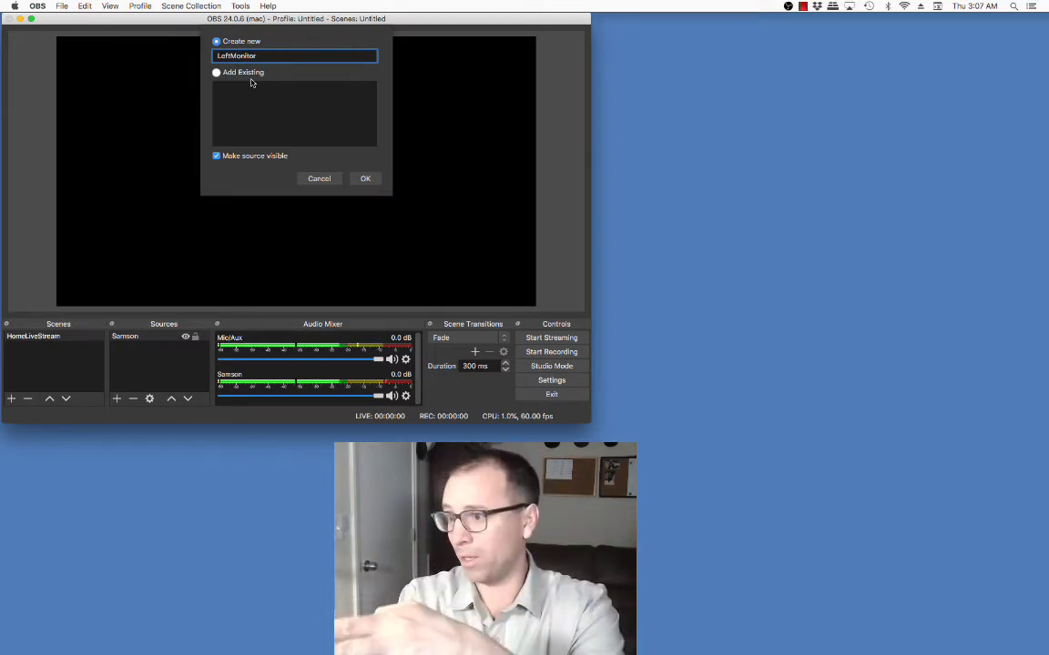
left_click(365, 178)
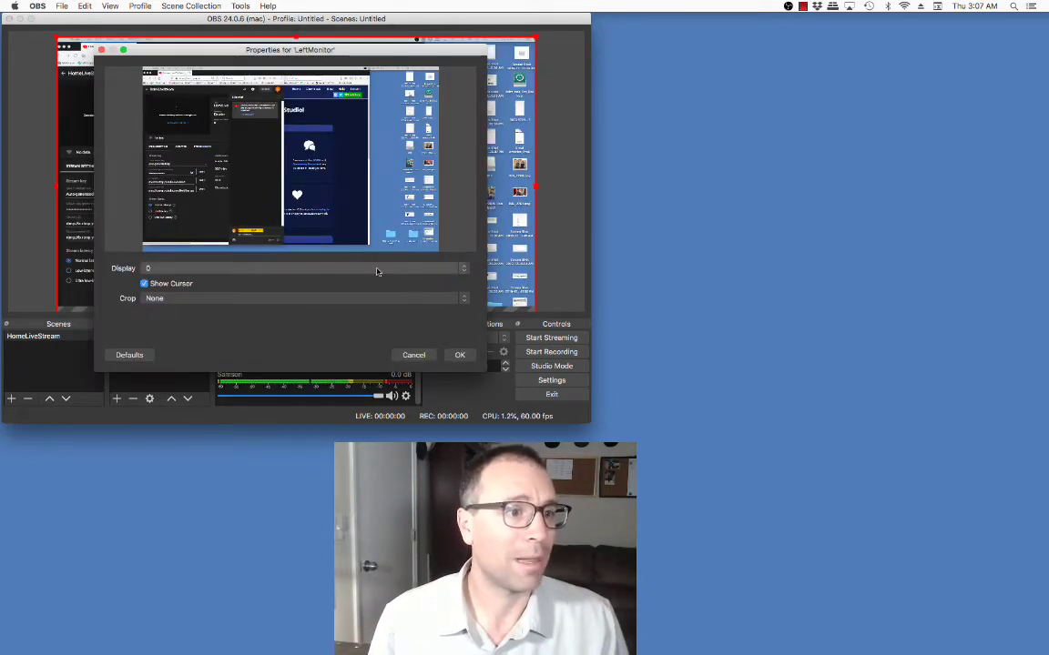
left_click(363, 267)
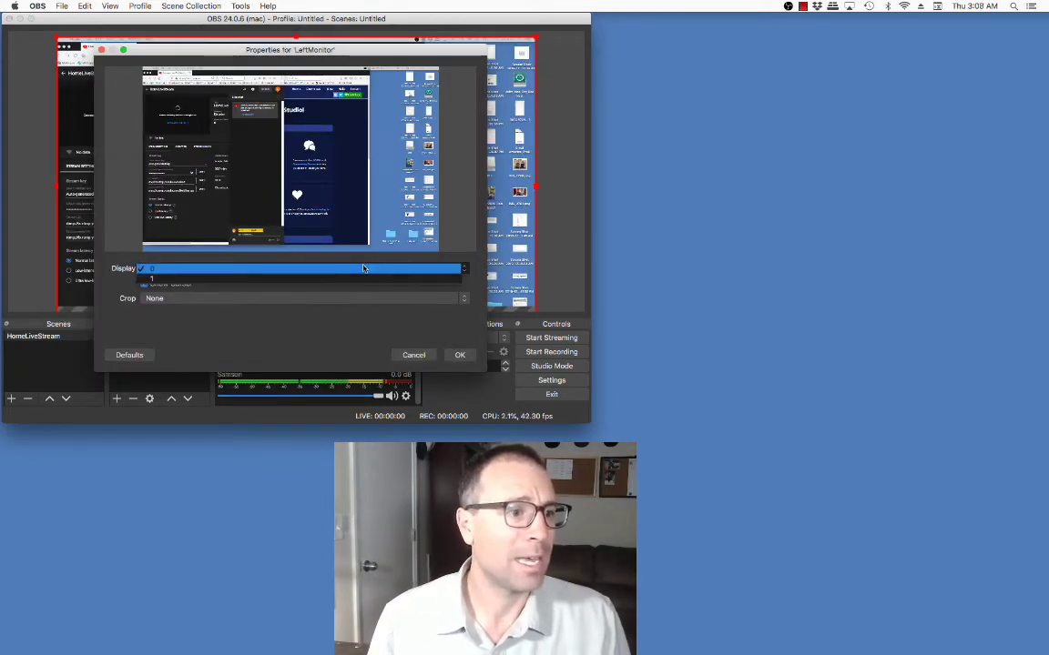
left_click(354, 287)
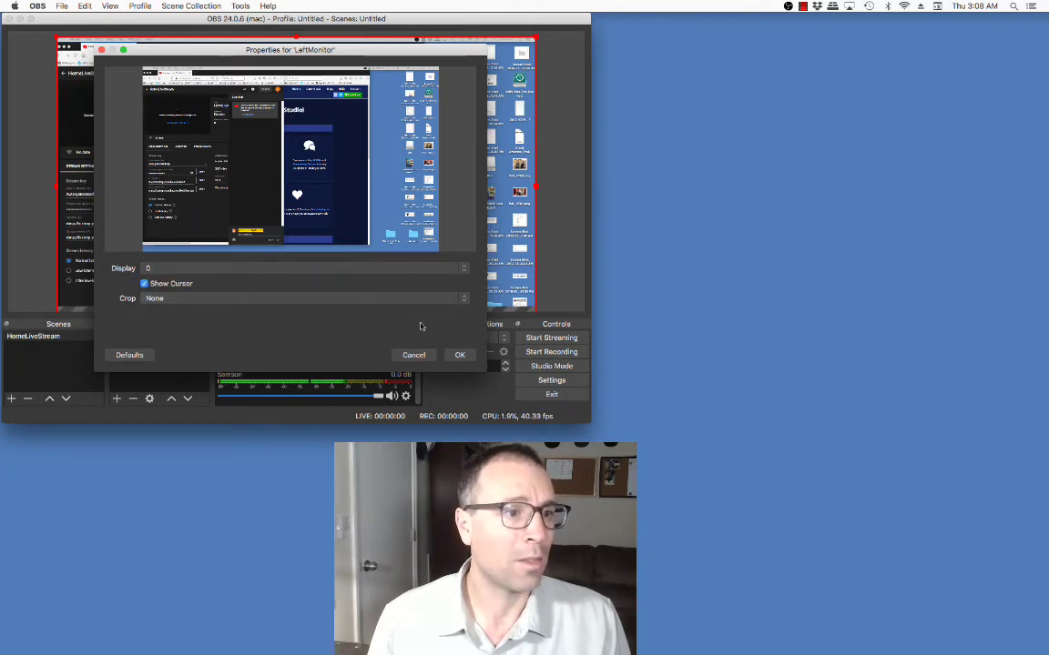
left_click(371, 268)
left_click(368, 281)
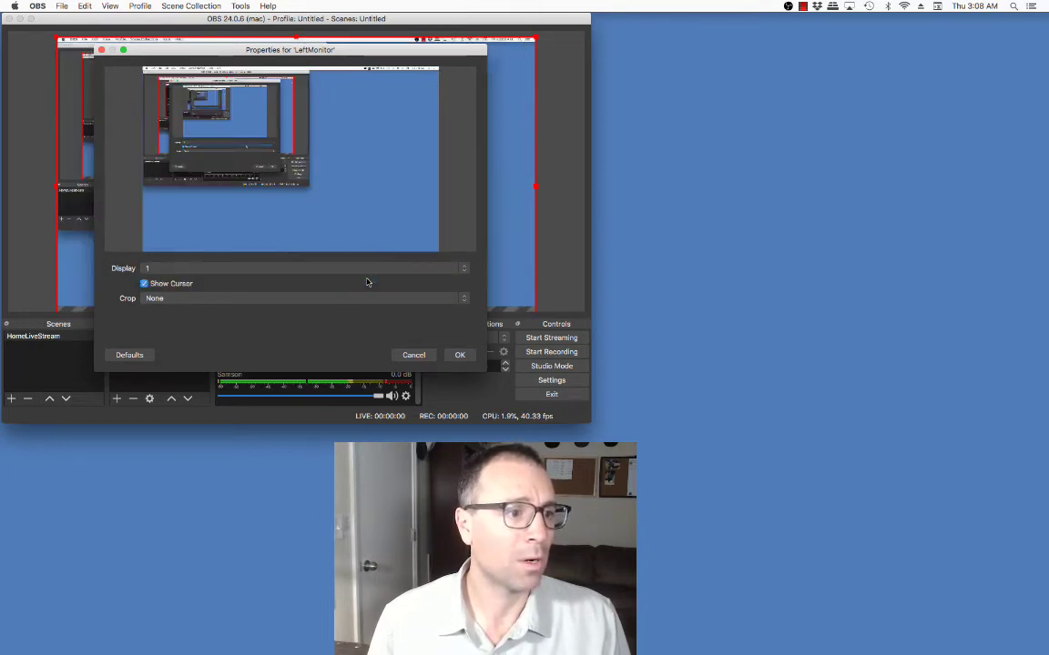
left_click(411, 295)
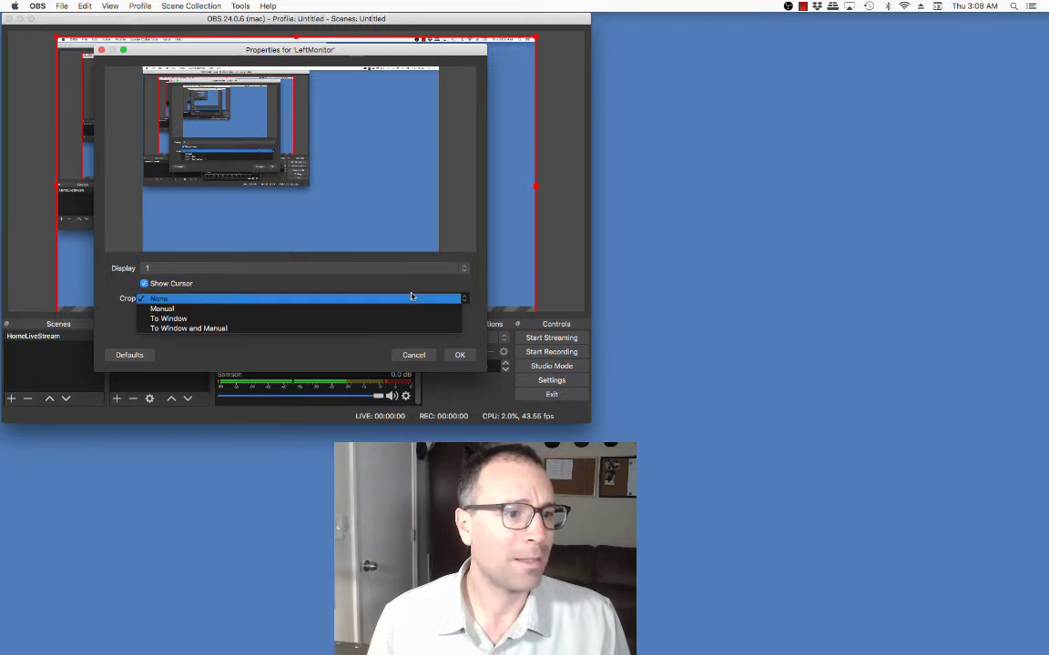
left_click(411, 296)
left_click(460, 356)
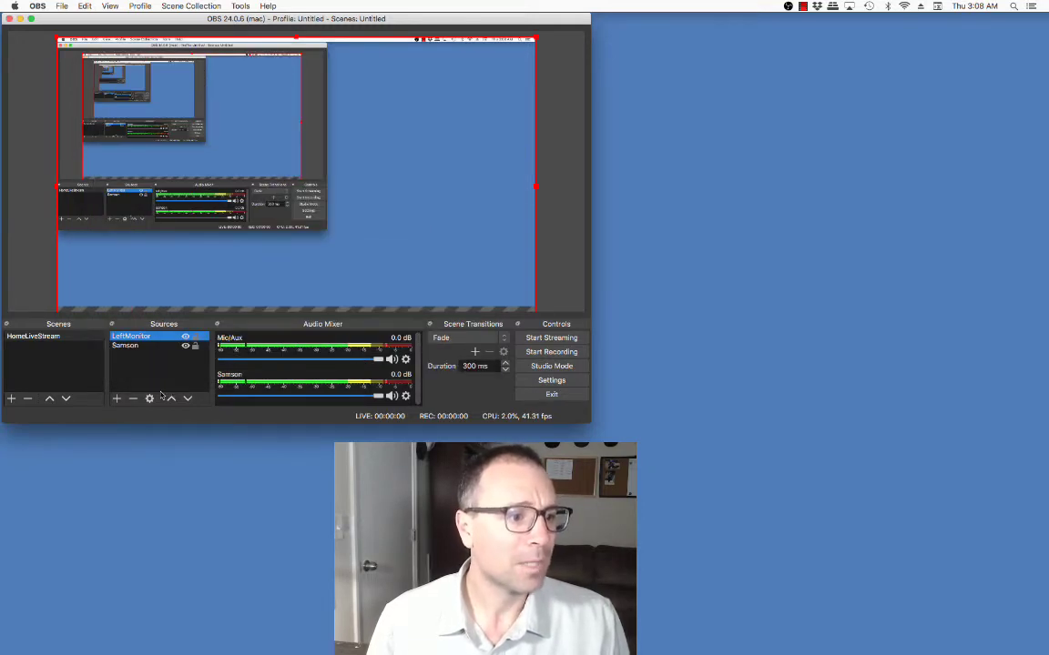
Add a Video Capture Device source named Logitech using the C922 Pro Stream Webcam at High preset
left_click(118, 399)
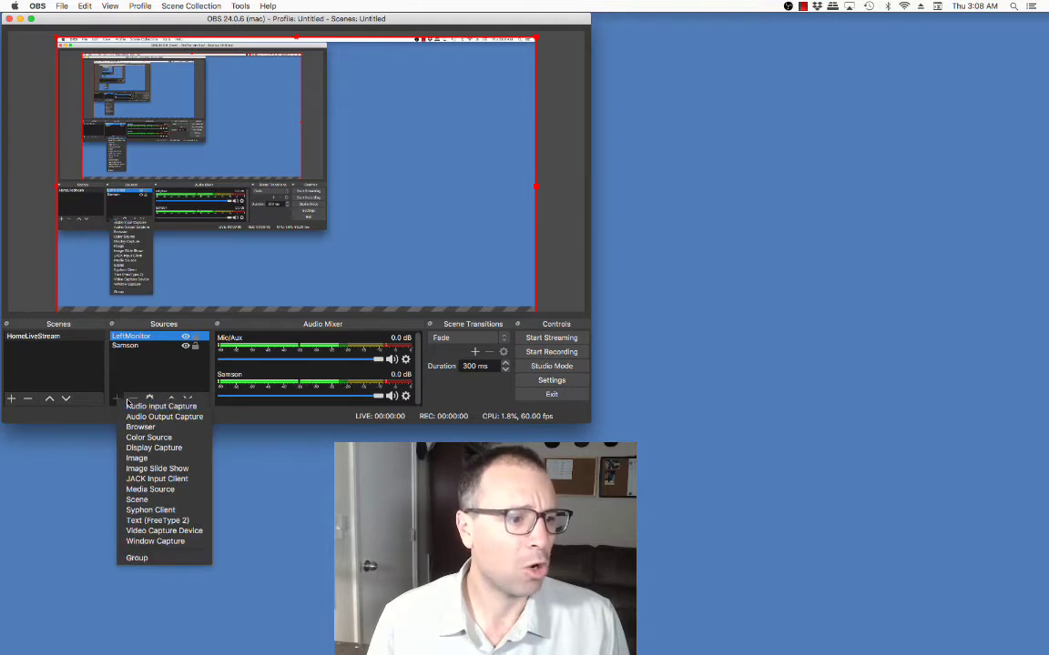
left_click(162, 533)
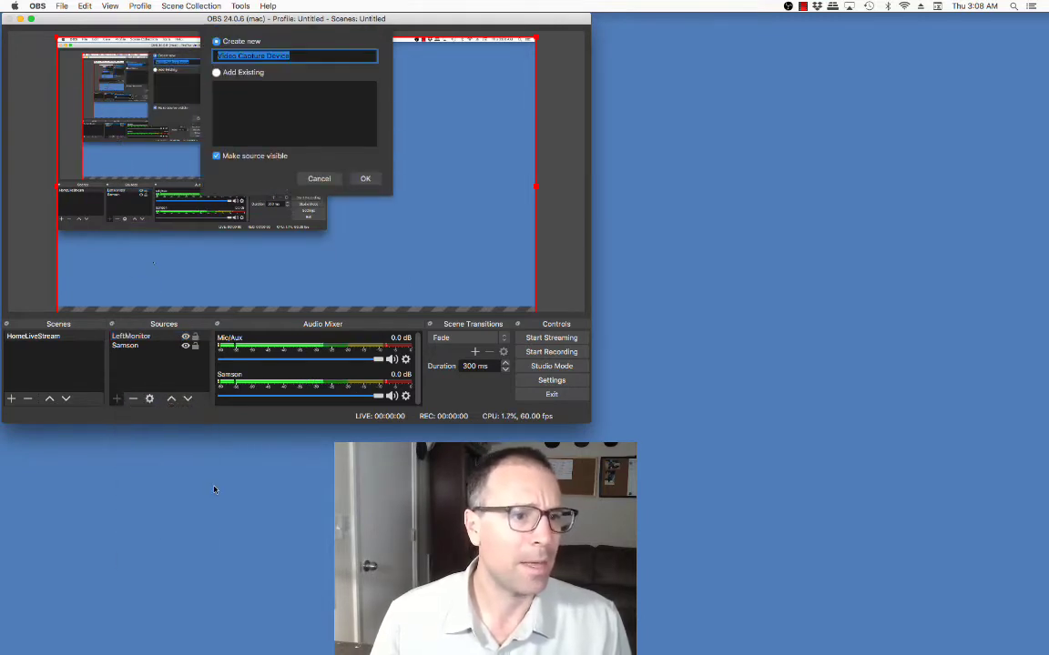
type("Log")
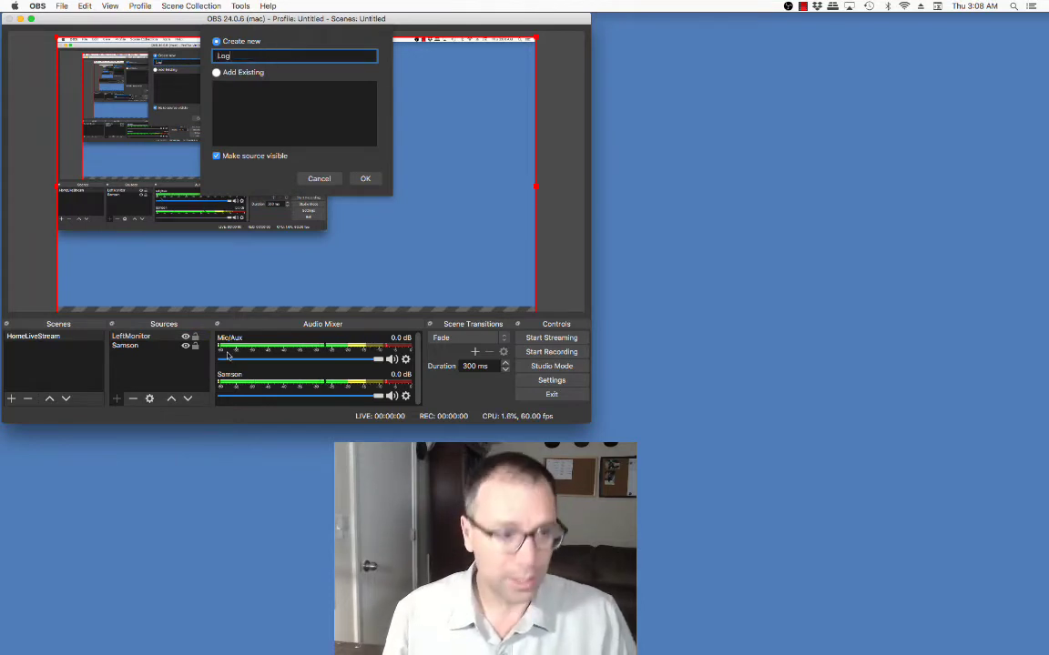
type("itech")
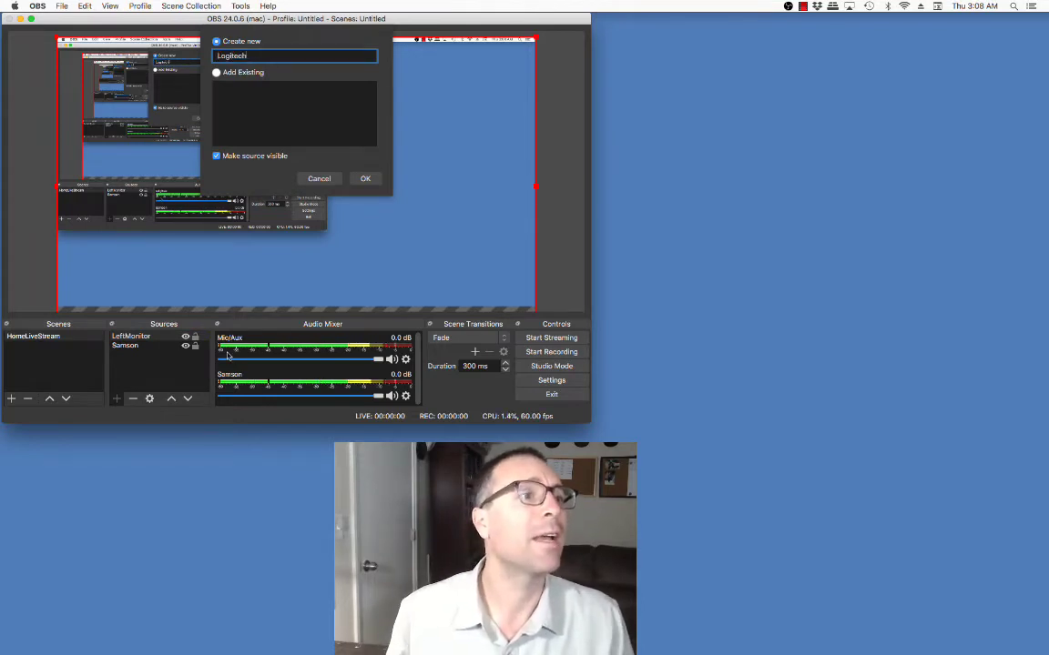
left_click(365, 178)
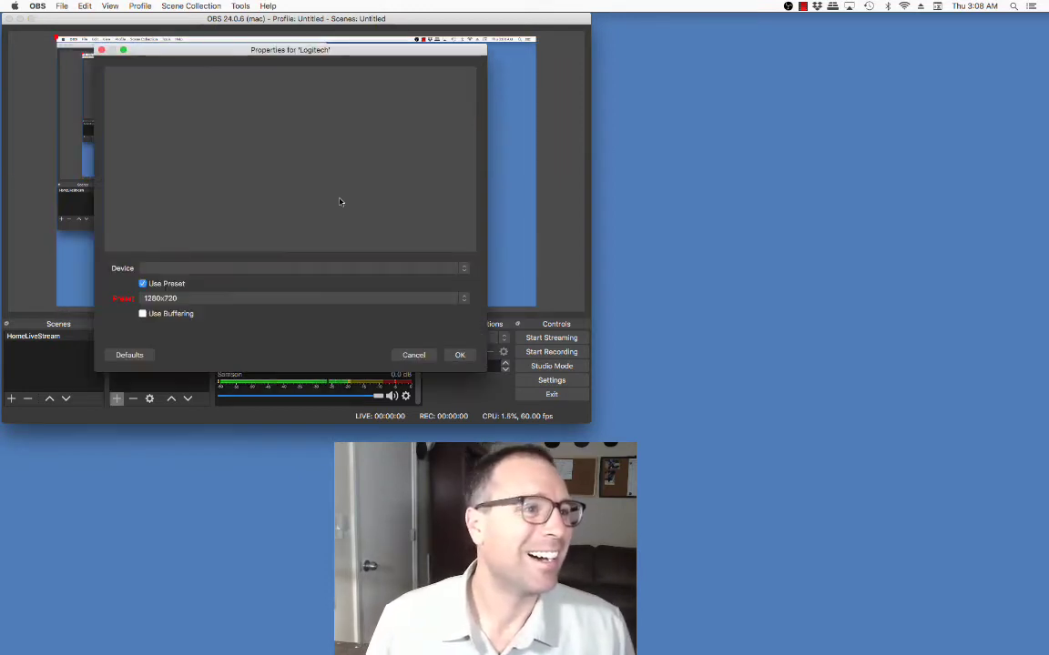
left_click(270, 269)
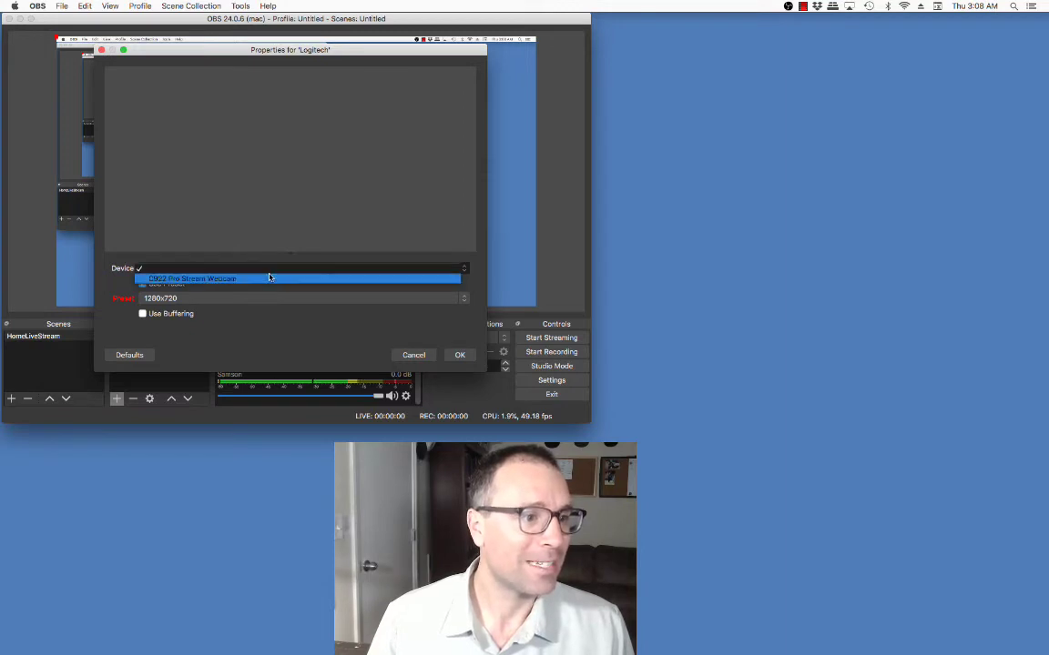
left_click(270, 277)
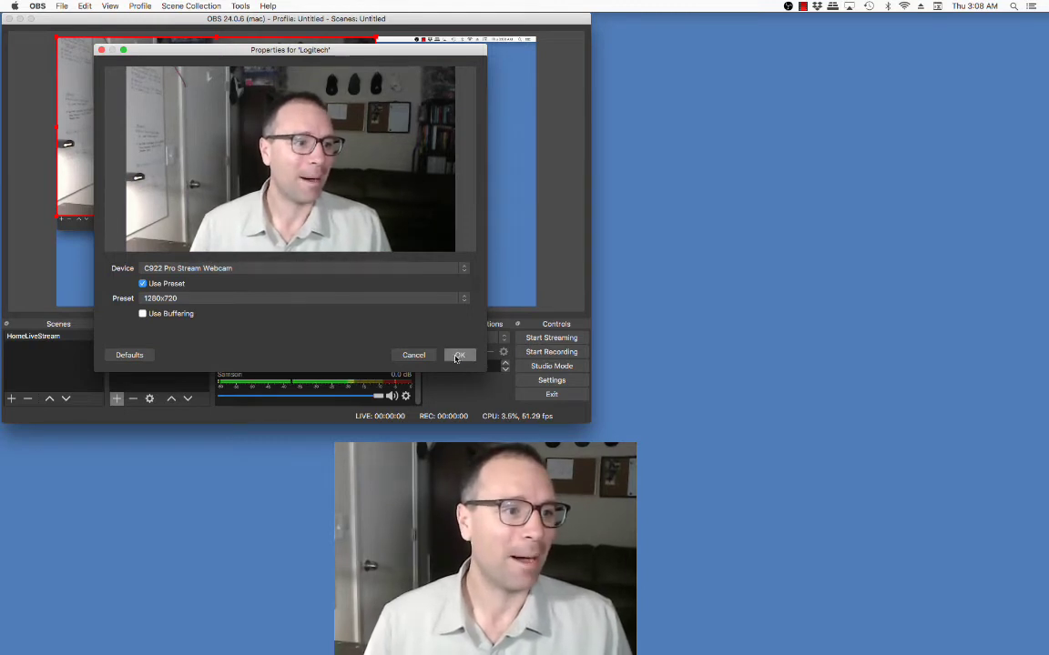
left_click(394, 297)
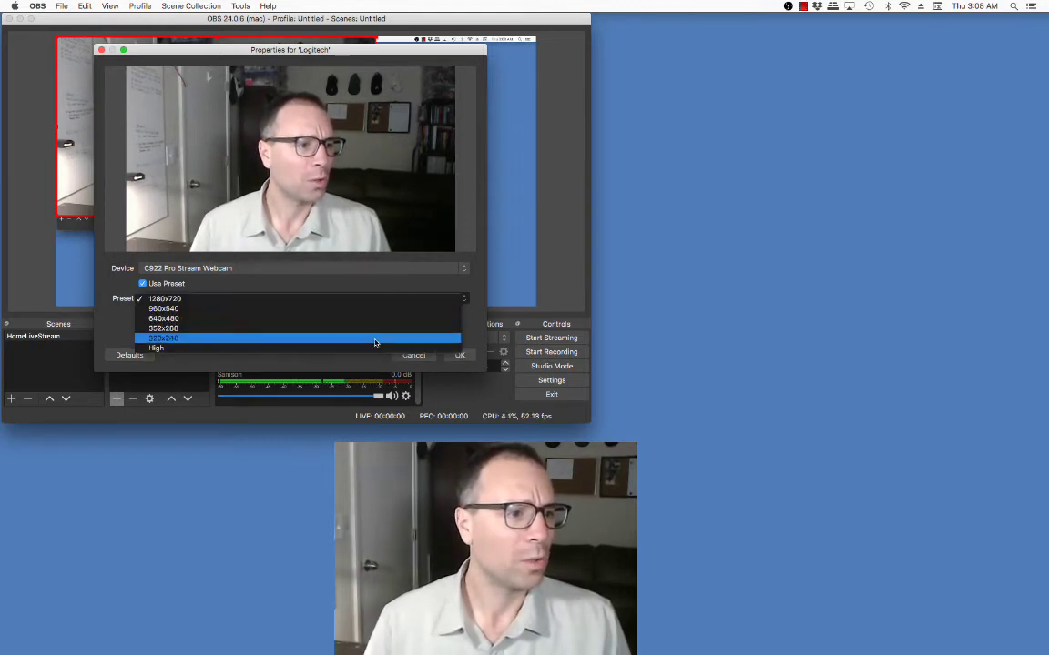
left_click(306, 349)
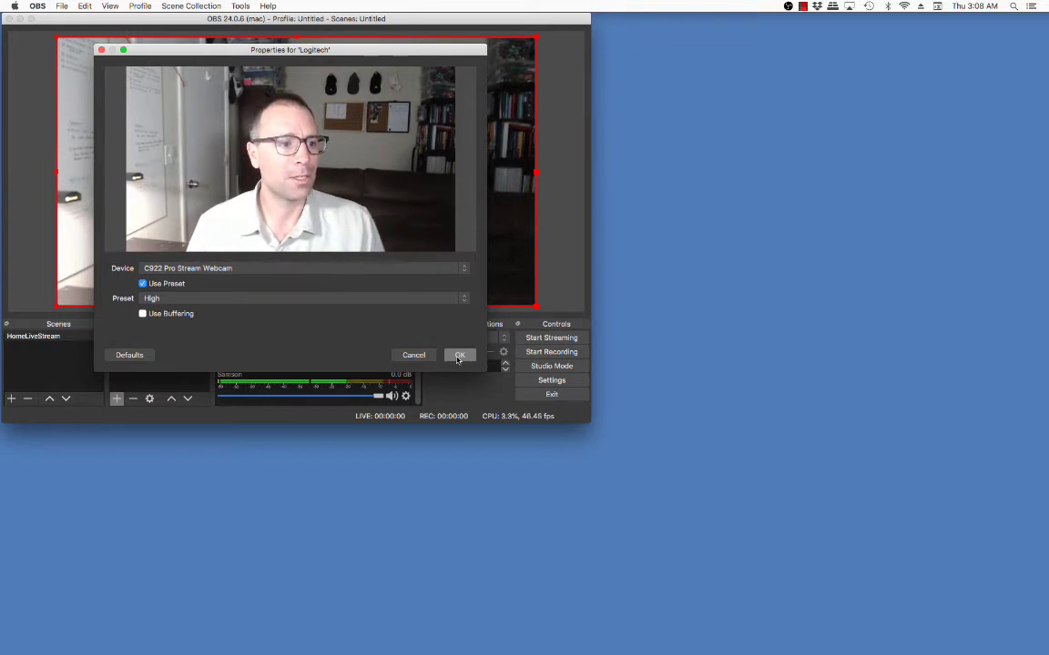
left_click(459, 356)
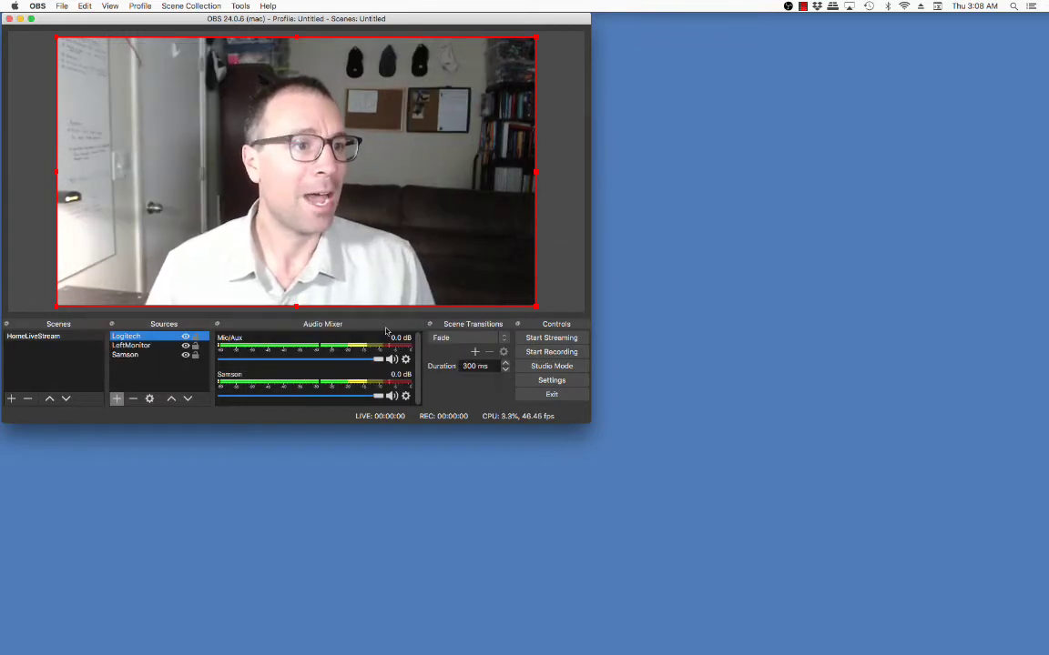
Shrink the Logitech webcam into the bottom-right corner and mute Mic/Aux
left_click_drag(56, 37, 428, 237)
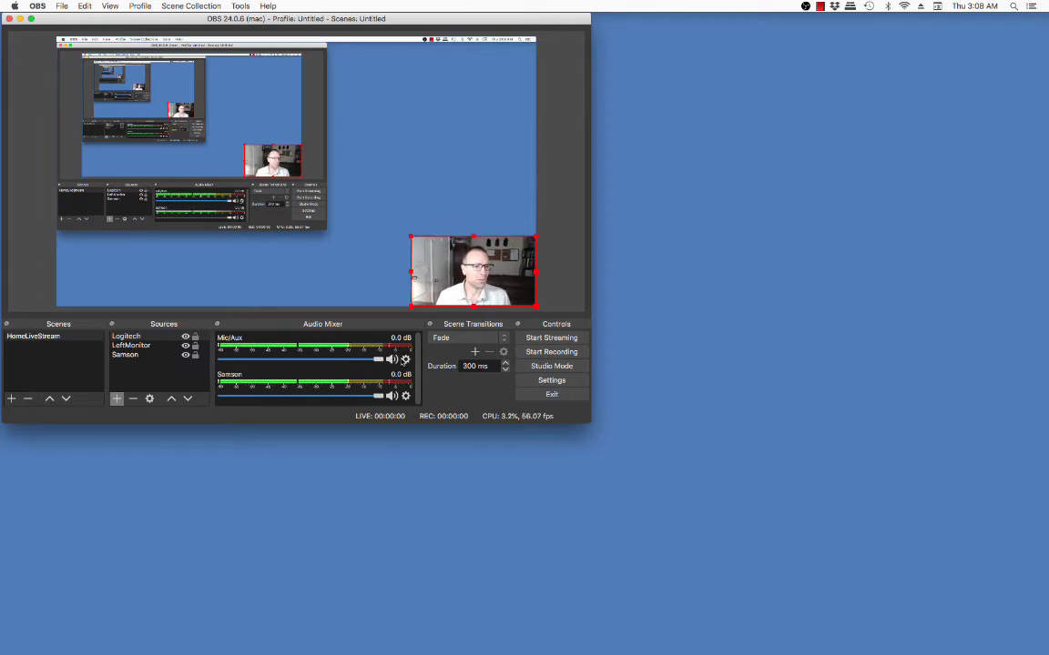
left_click(391, 360)
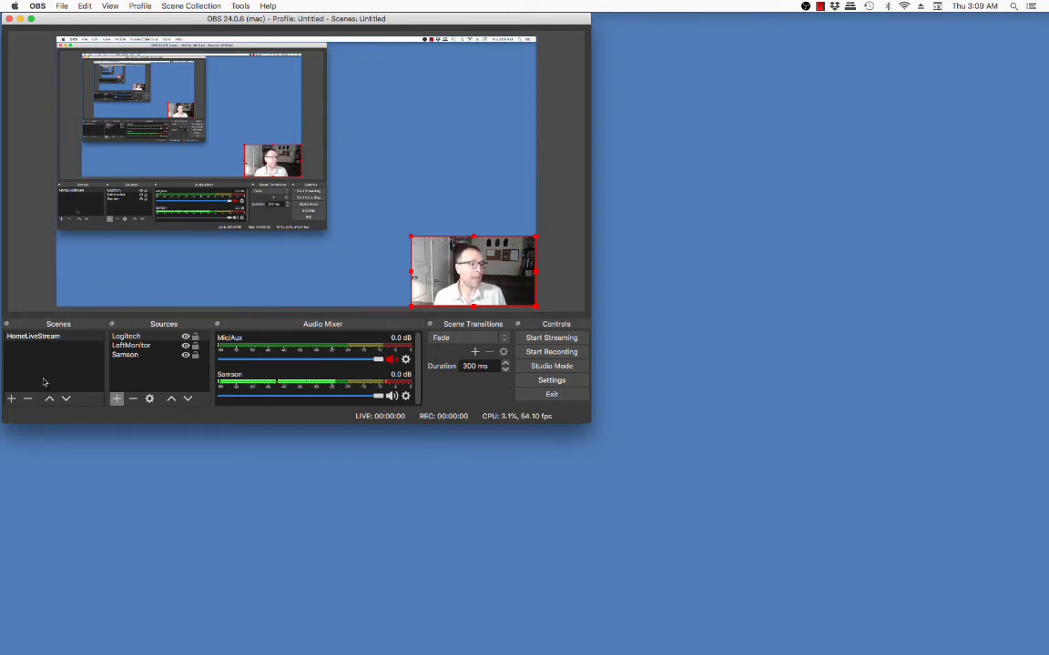
Create a new scene named FullCamera
left_click(11, 400)
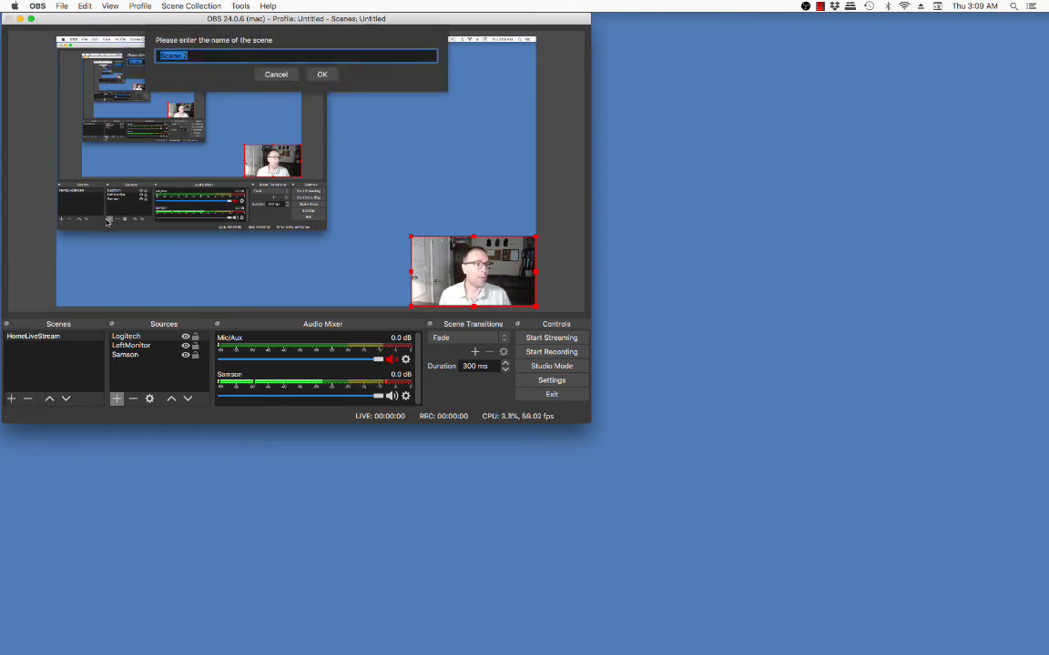
type("Full")
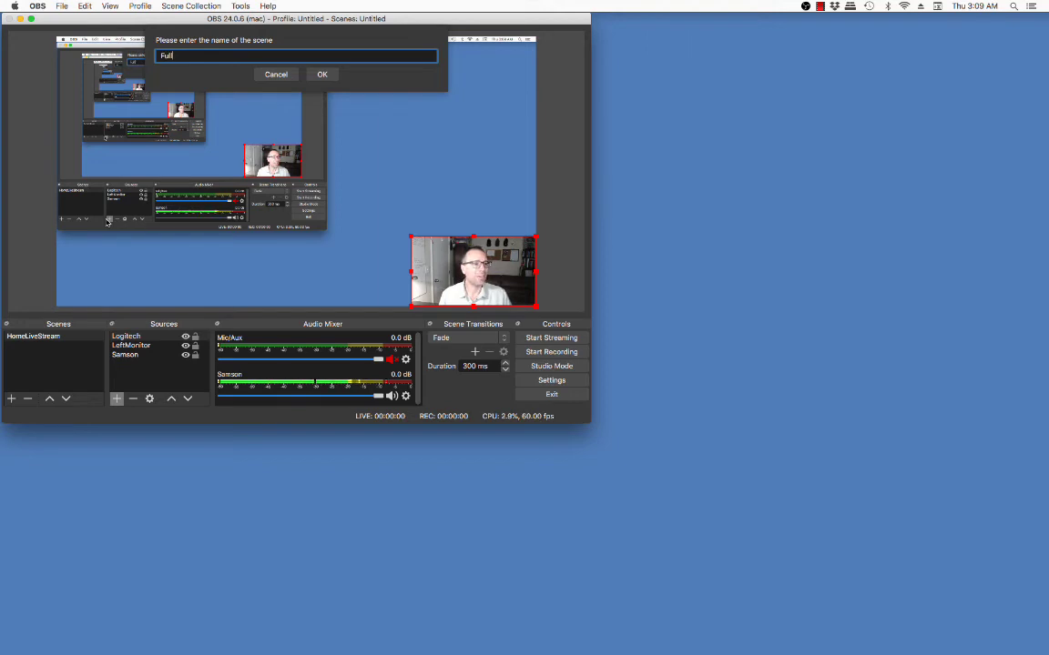
type("Camera")
left_click(315, 78)
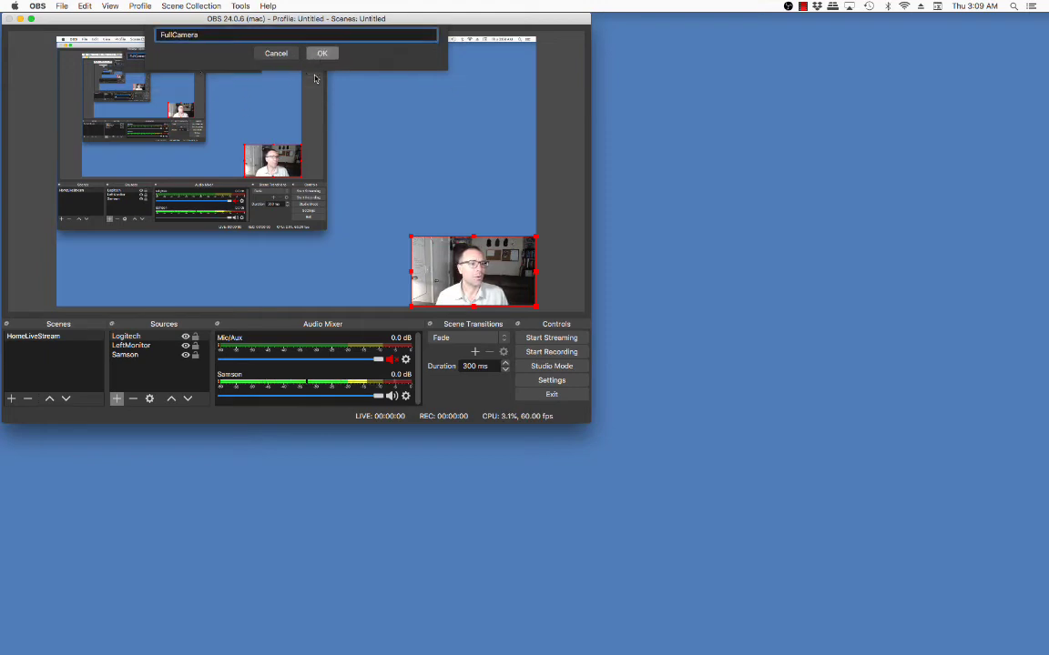
Add the existing Samson mic audio input to the FullCamera scene
left_click(117, 400)
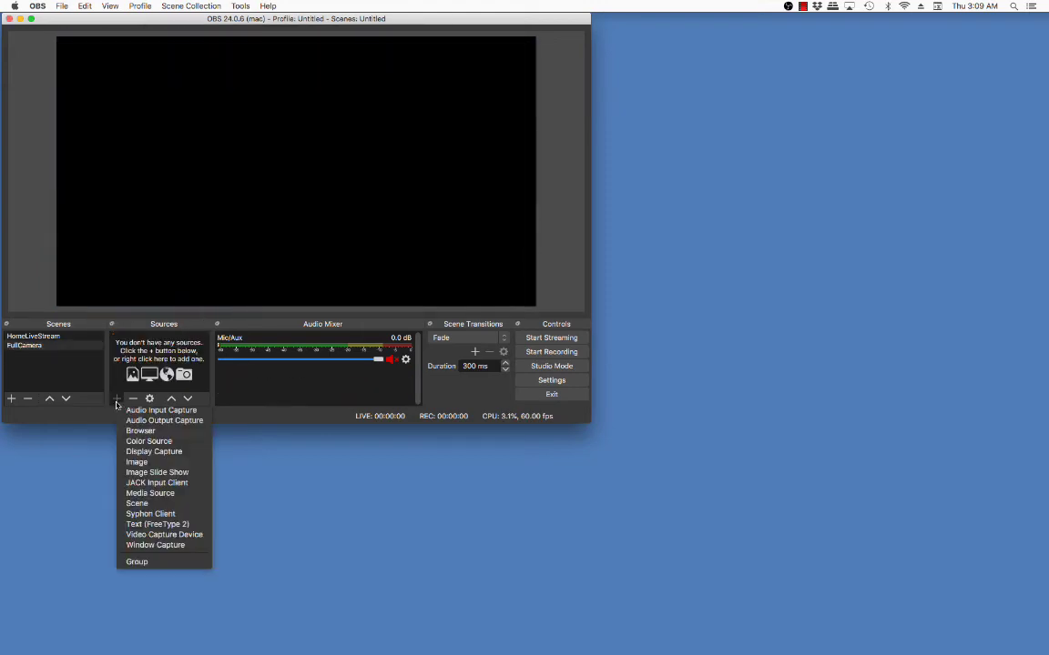
left_click(155, 411)
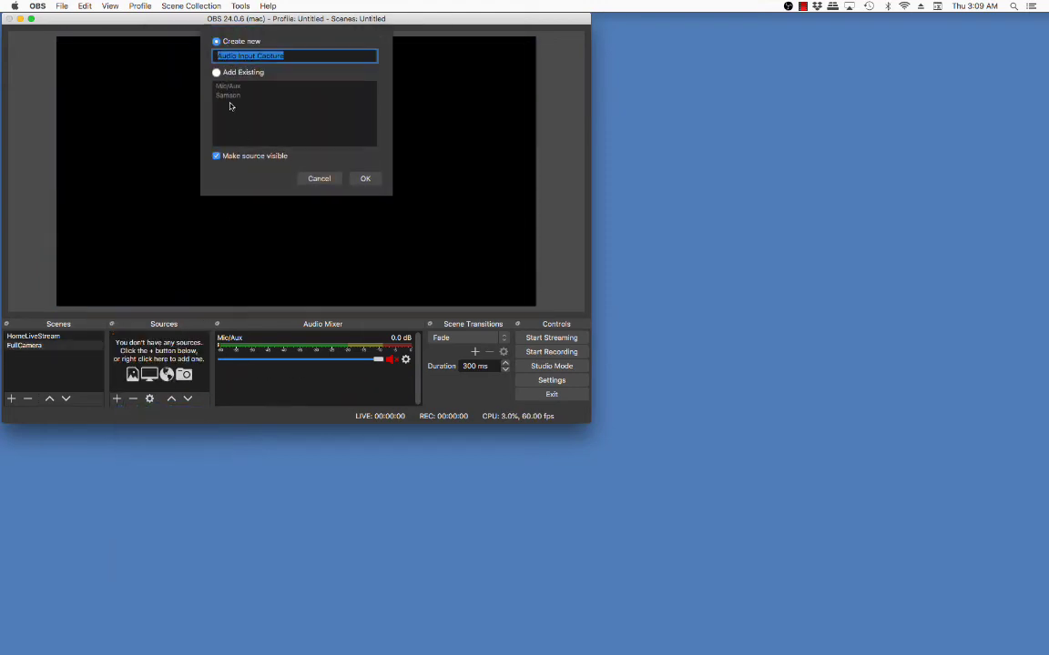
left_click(217, 73)
left_click(229, 96)
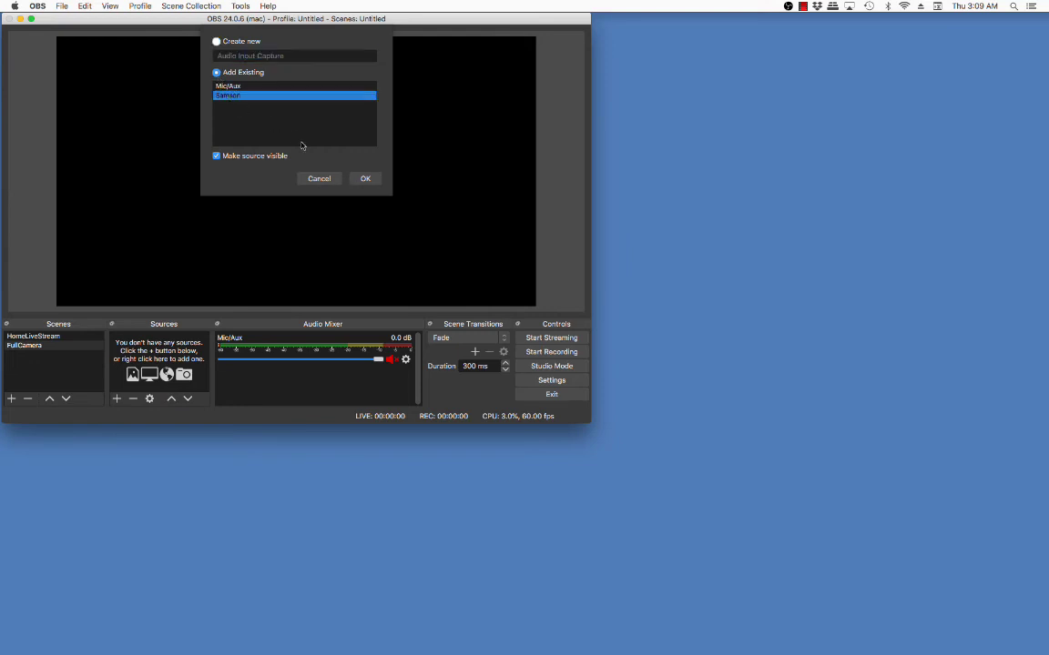
left_click(364, 179)
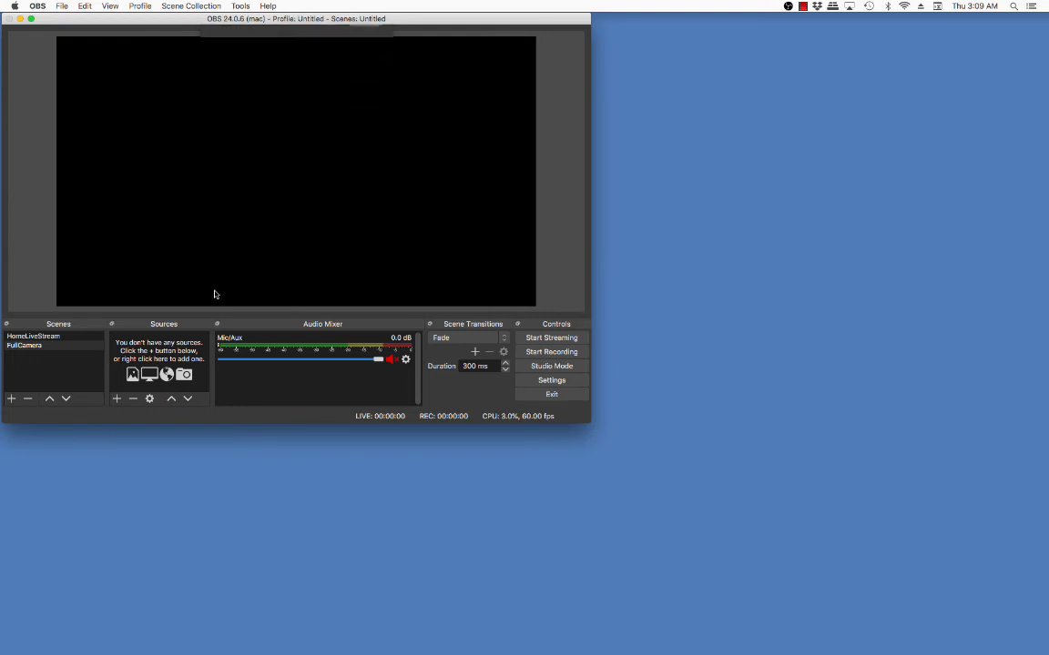
Add the existing Logitech webcam video capture so it fills the frame
left_click(118, 399)
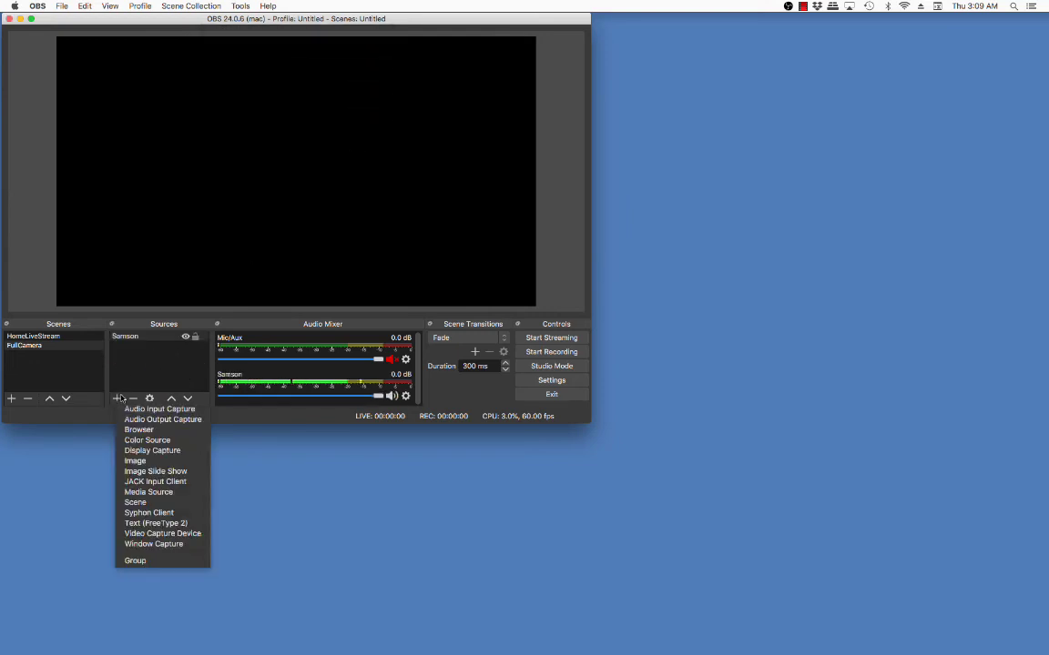
left_click(161, 533)
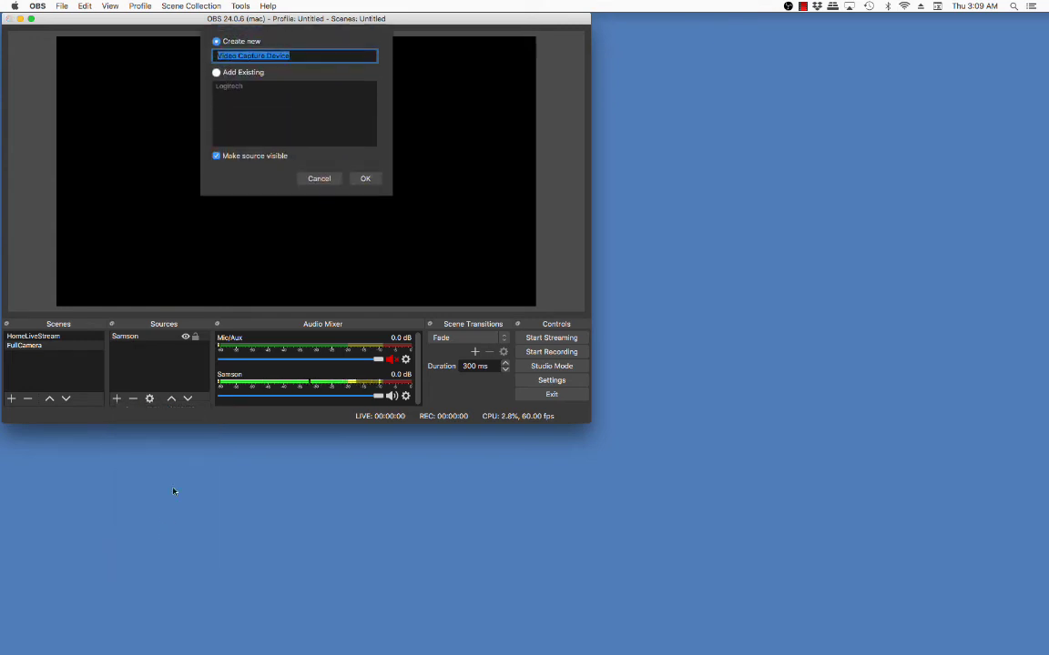
left_click(216, 72)
left_click(223, 86)
left_click(363, 180)
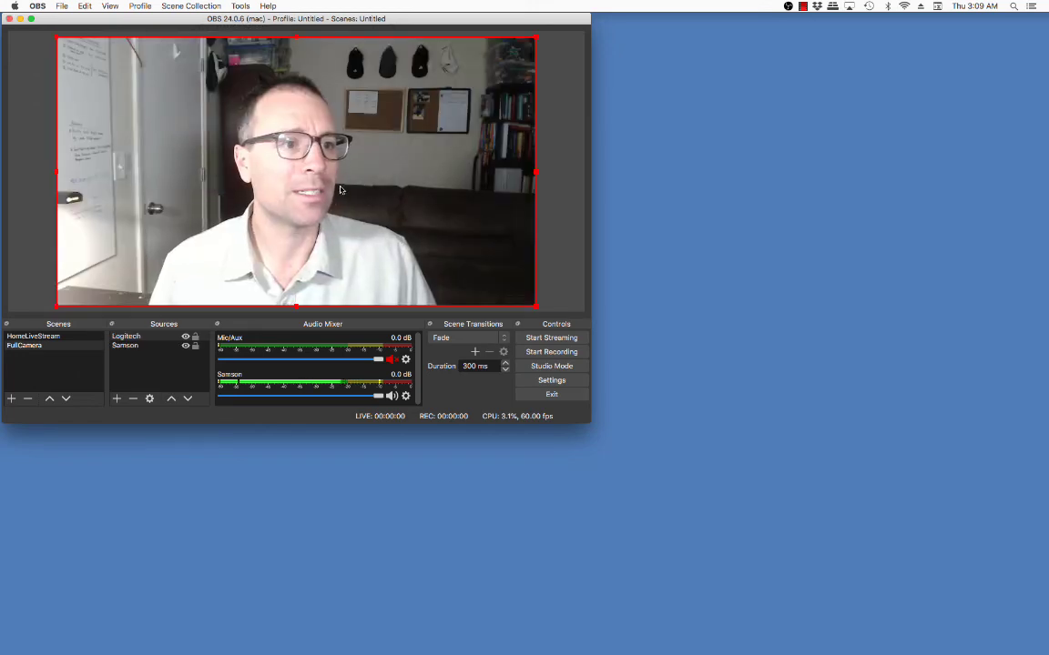
Toggle twice between HomeLiveStream and FullCamera, finishing on HomeLiveStream
left_click(89, 337)
left_click(89, 346)
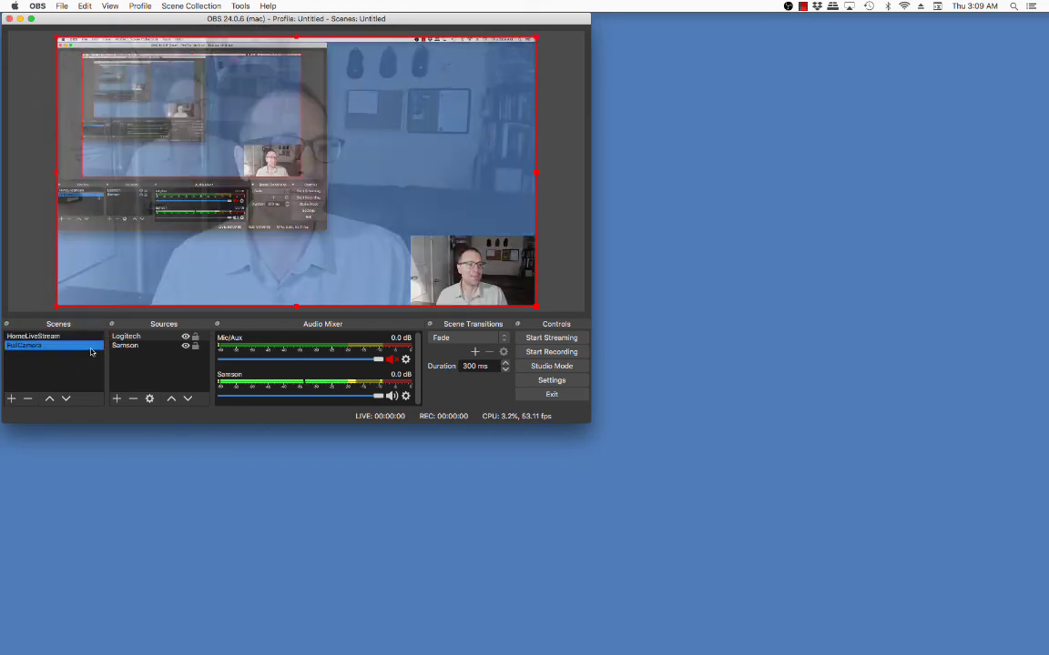
left_click(91, 337)
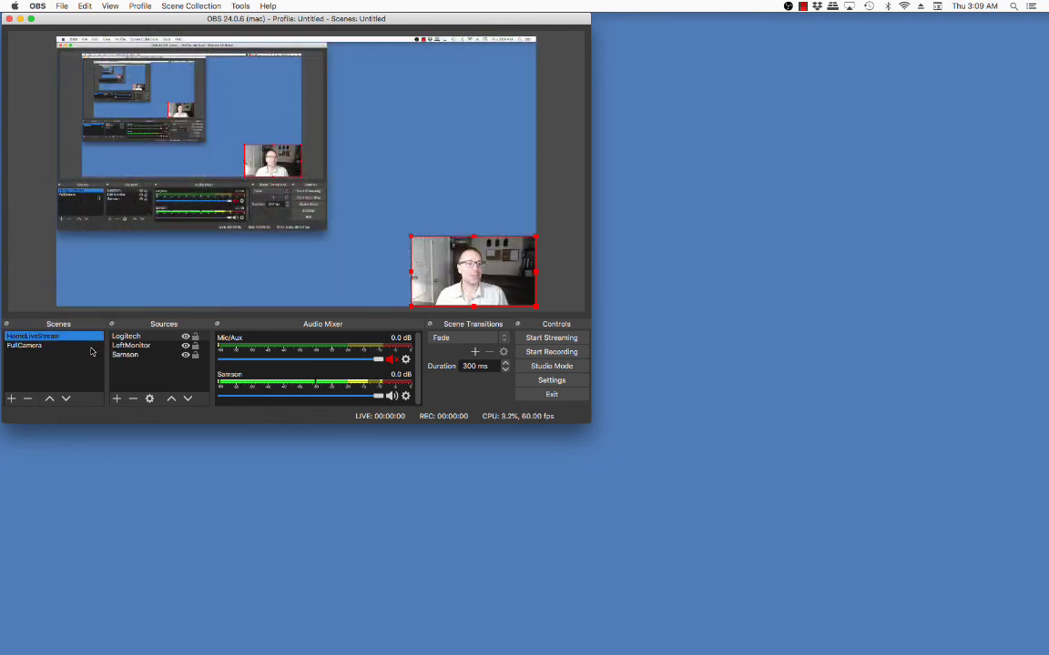
left_click(91, 346)
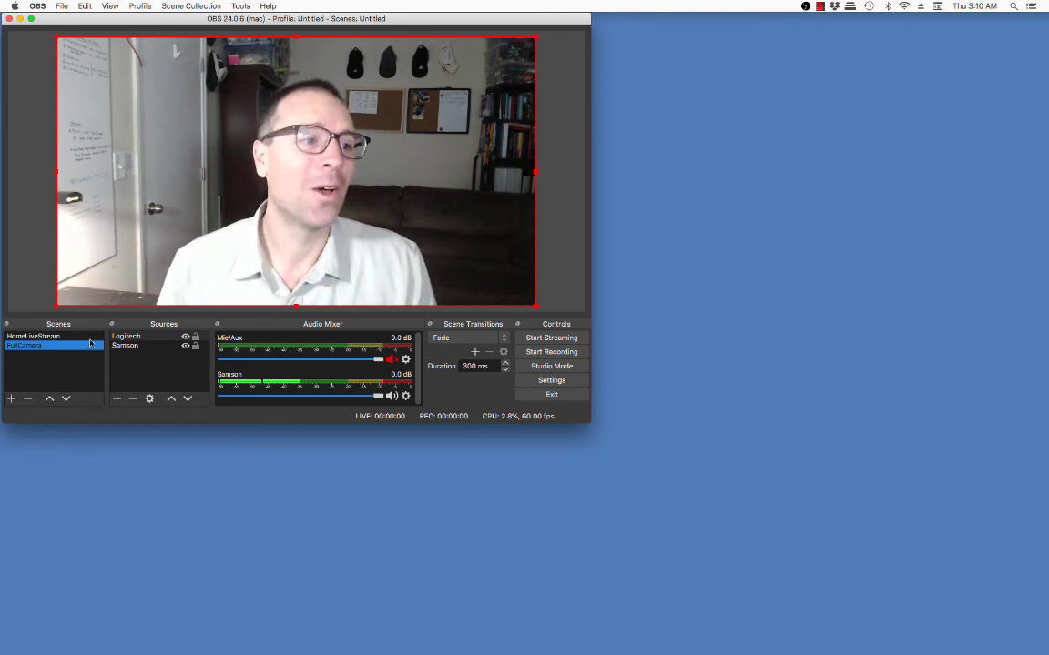
left_click(88, 337)
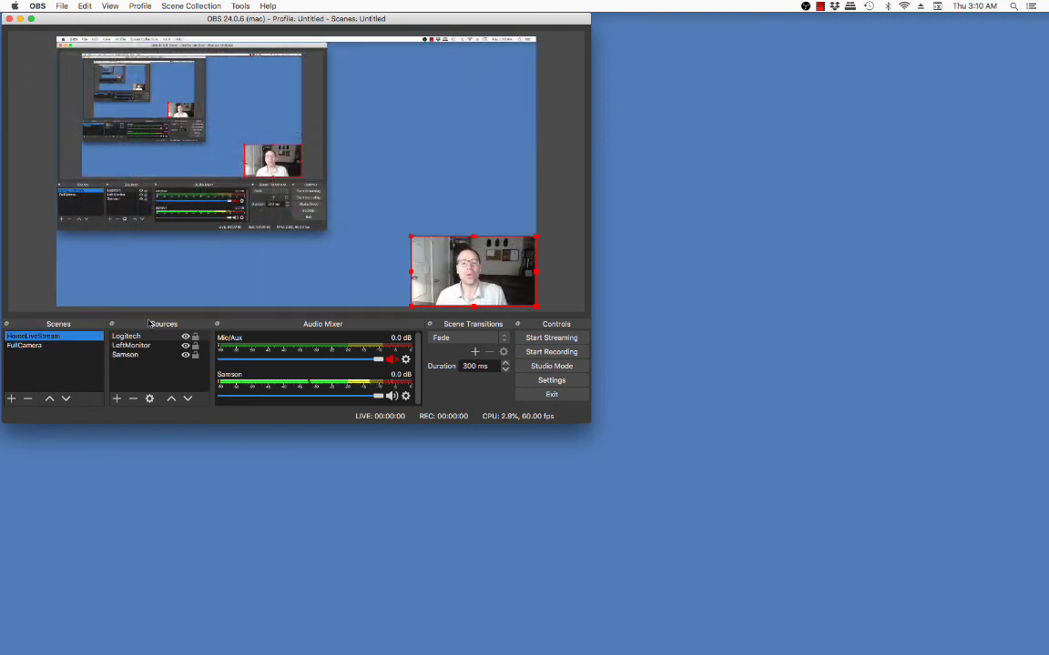